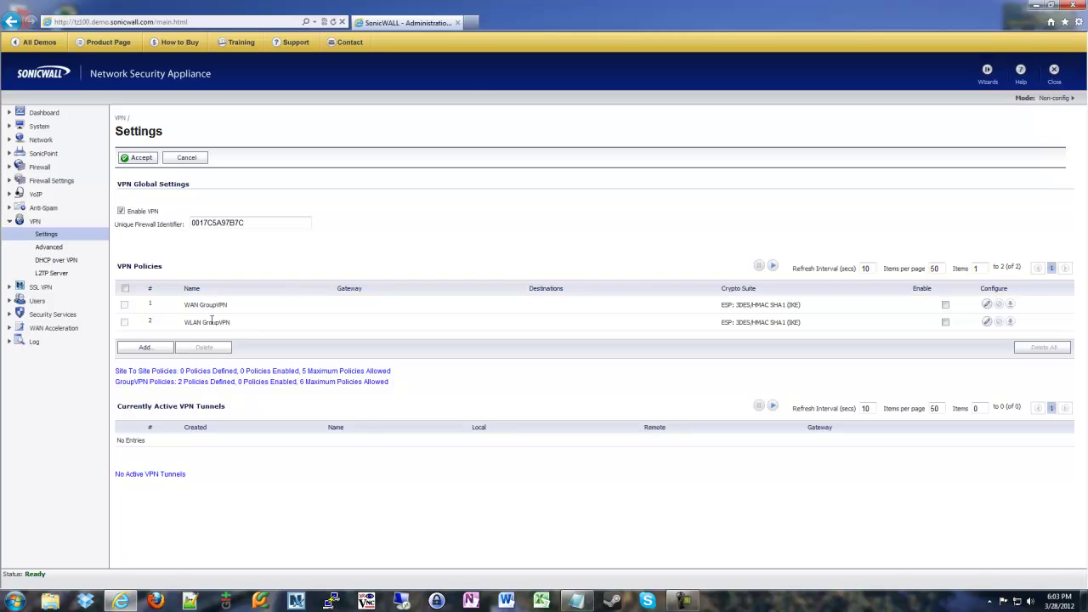
# Add a new VPN policy named 'VPN to Somewhere' with primary gateway 8.8.8.8
pyautogui.click(145, 347)
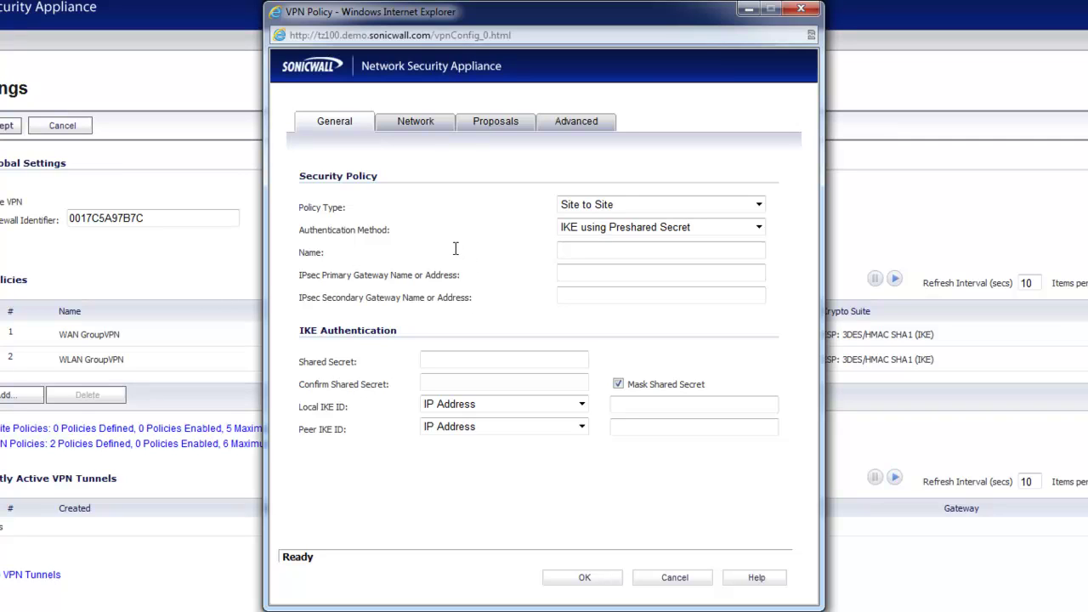
pyautogui.click(577, 255)
pyautogui.write('VPN to Some')
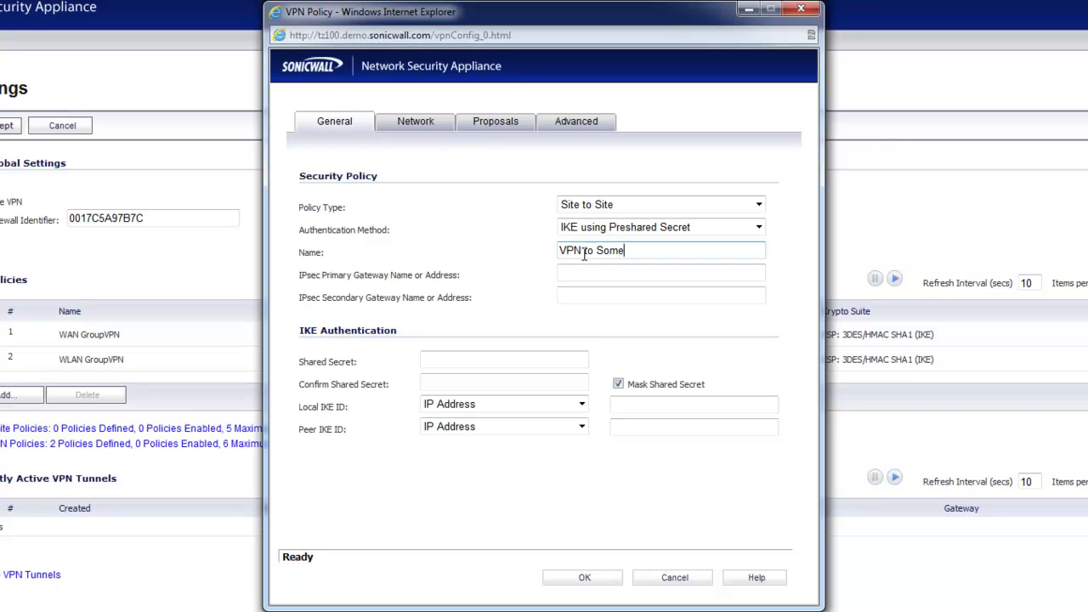
pyautogui.write('where')
pyautogui.press('Tab')
pyautogui.write('8.8.8')
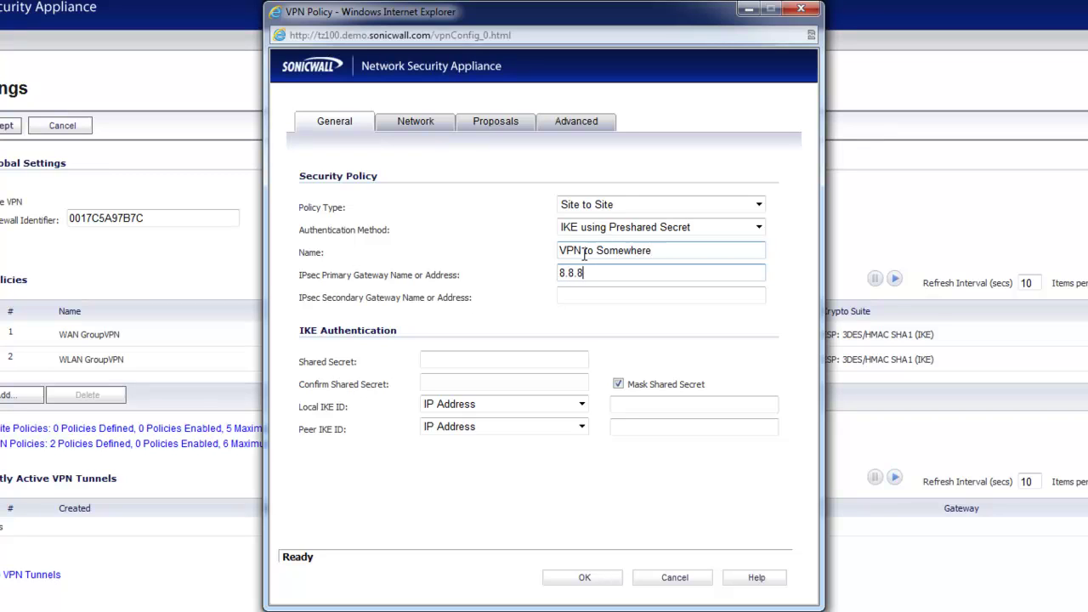
pyautogui.write('.8')
# Enter the shared secret and confirm it in the second secret field
pyautogui.click(485, 361)
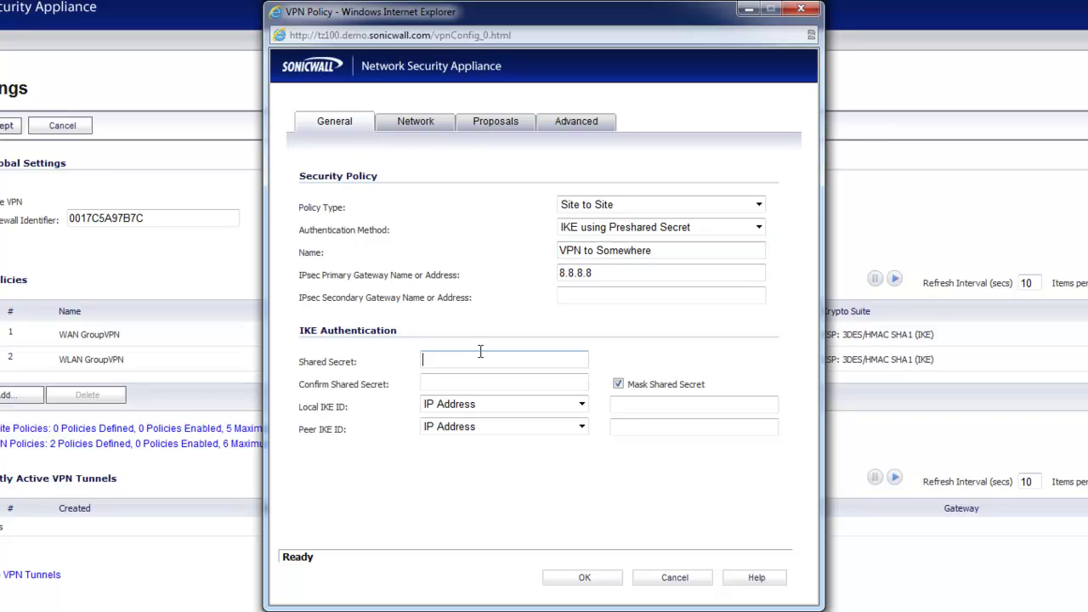
pyautogui.write('•••••••')
pyautogui.press('Tab')
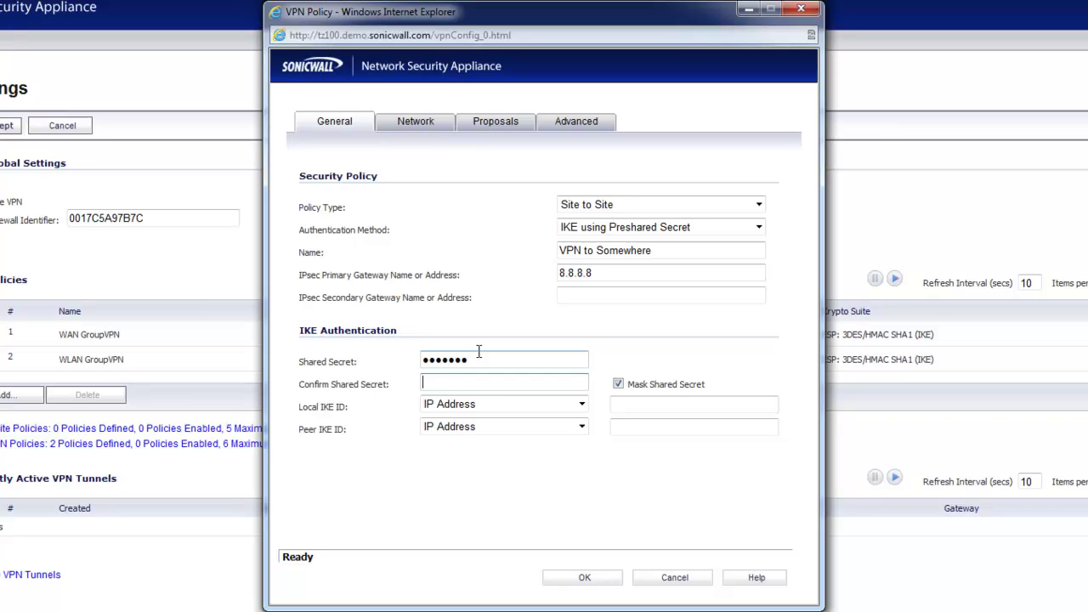
pyautogui.write('•••••••')
pyautogui.press('Tab')
pyautogui.press('Tab')
pyautogui.press('Tab')
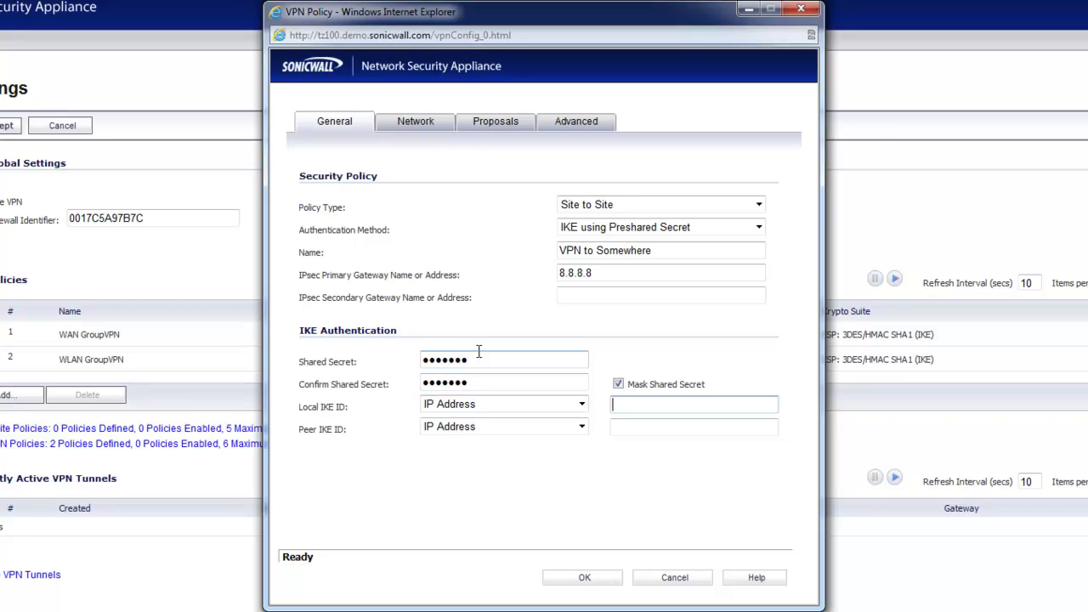
# Set the policy's local network to LAN Primary Subnet, leaving the remote network unchanged
pyautogui.click(424, 128)
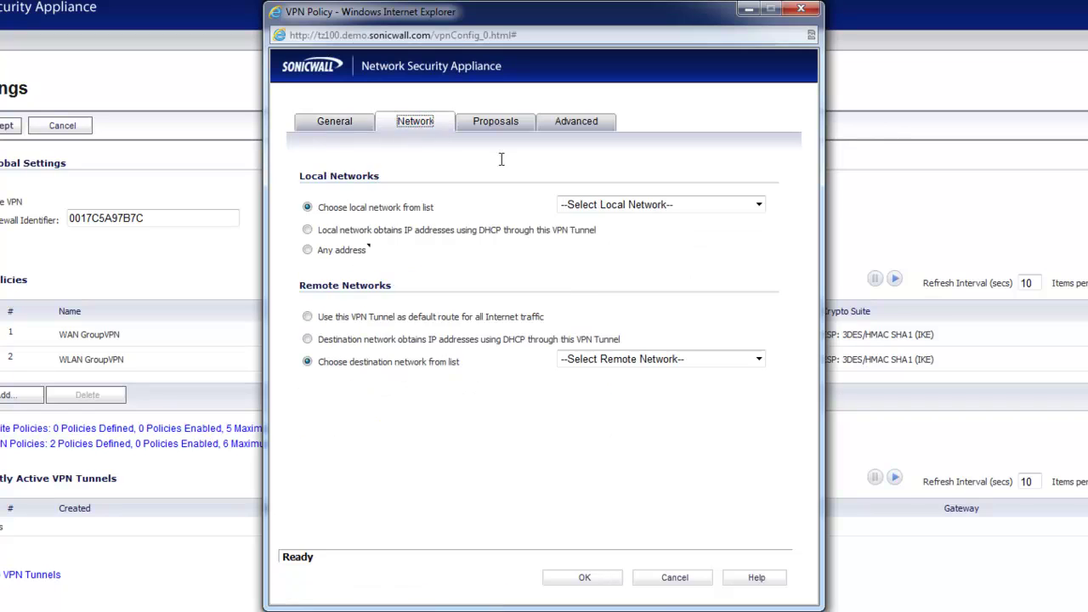
pyautogui.click(583, 204)
pyautogui.press('l')
pyautogui.press('Tab')
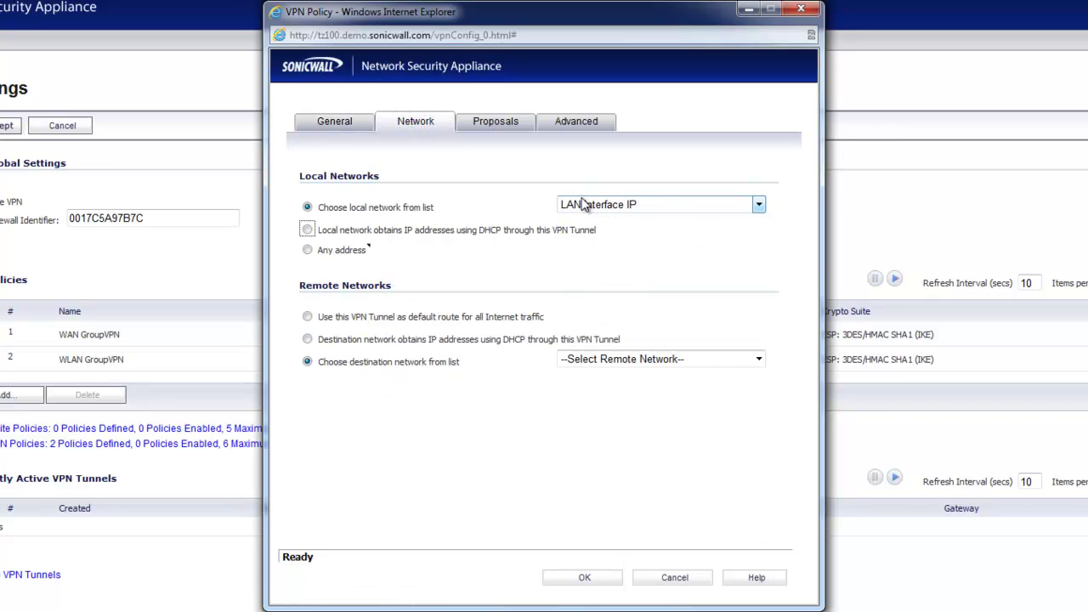
pyautogui.click(583, 204)
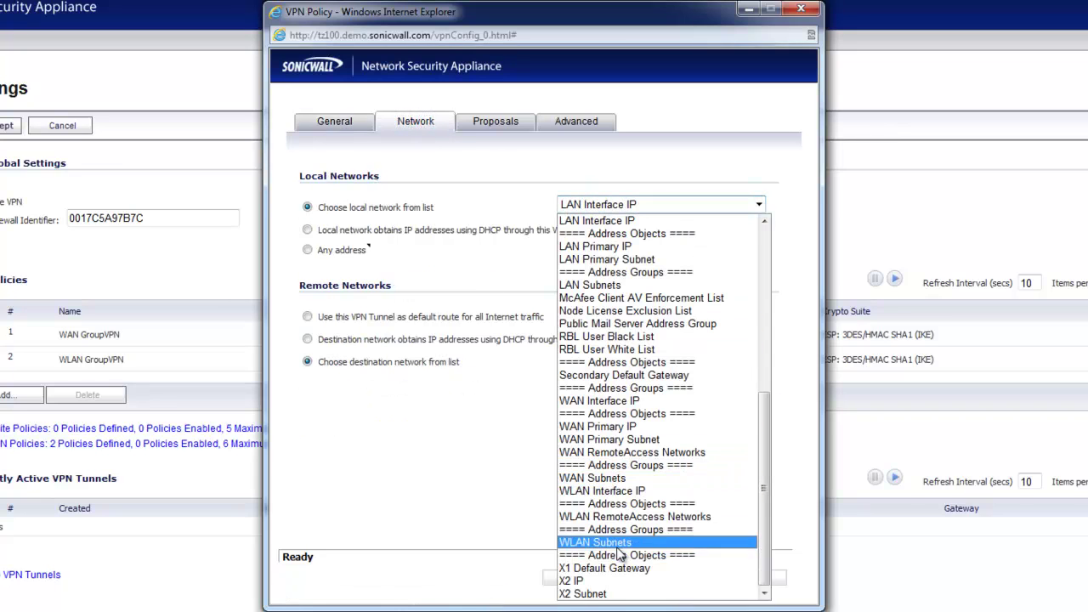
pyautogui.scroll(3, 628, 476)
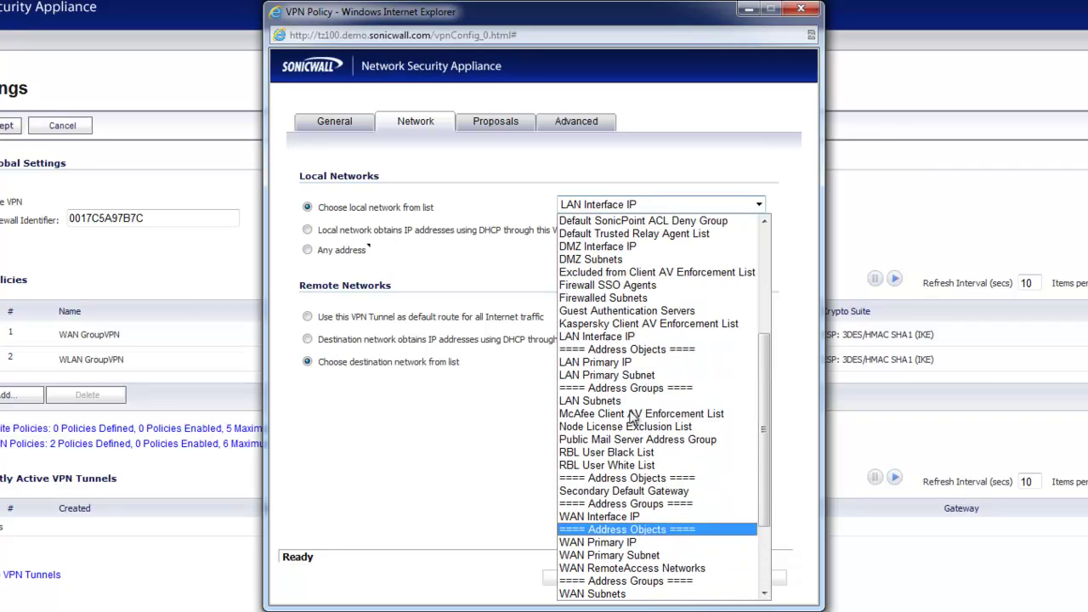
pyautogui.click(620, 375)
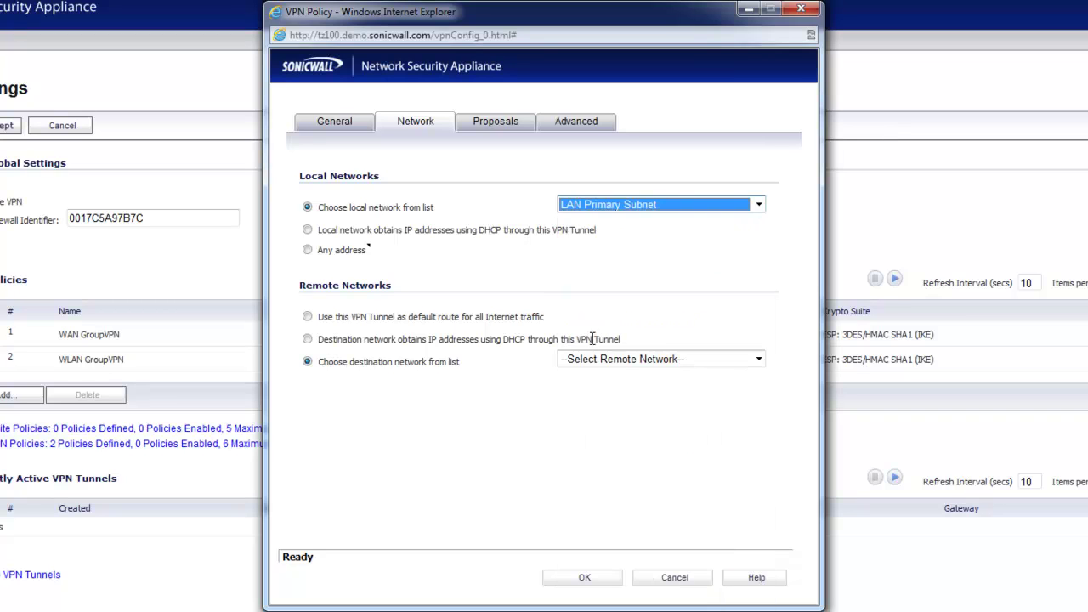
pyautogui.click(601, 362)
pyautogui.click(612, 376)
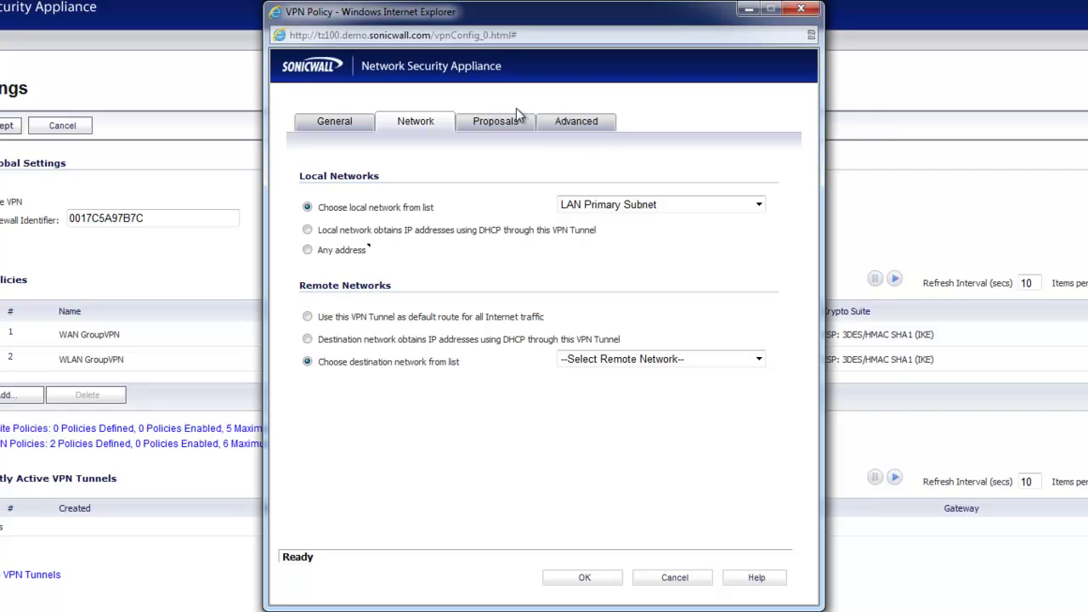
# Keep the IKE exchange at Main Mode and enable Keep Alive in the advanced settings
pyautogui.click(496, 121)
pyautogui.click(594, 204)
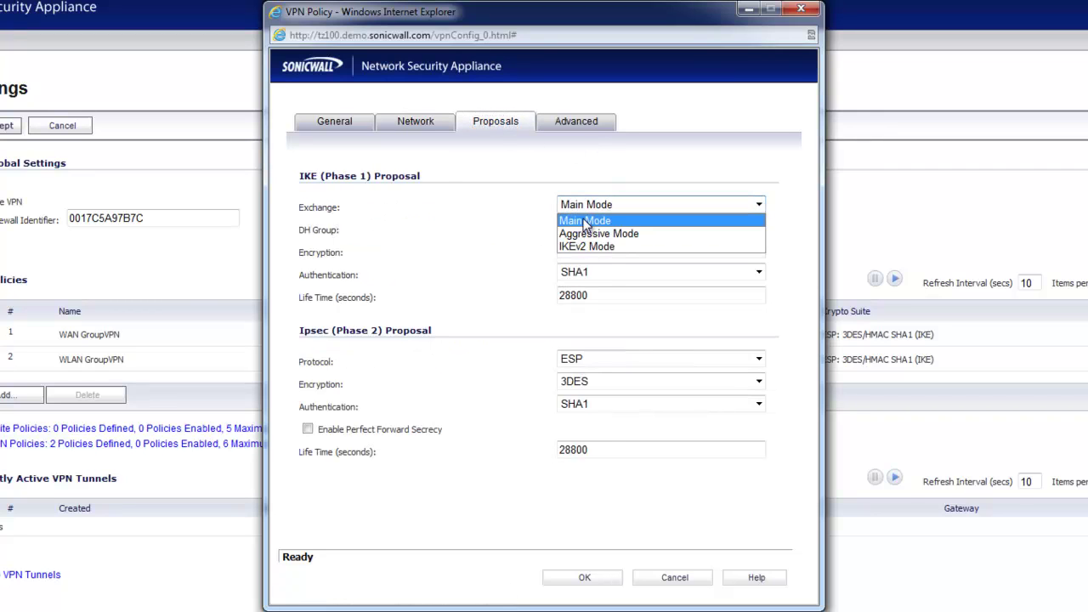
pyautogui.click(587, 219)
pyautogui.click(576, 123)
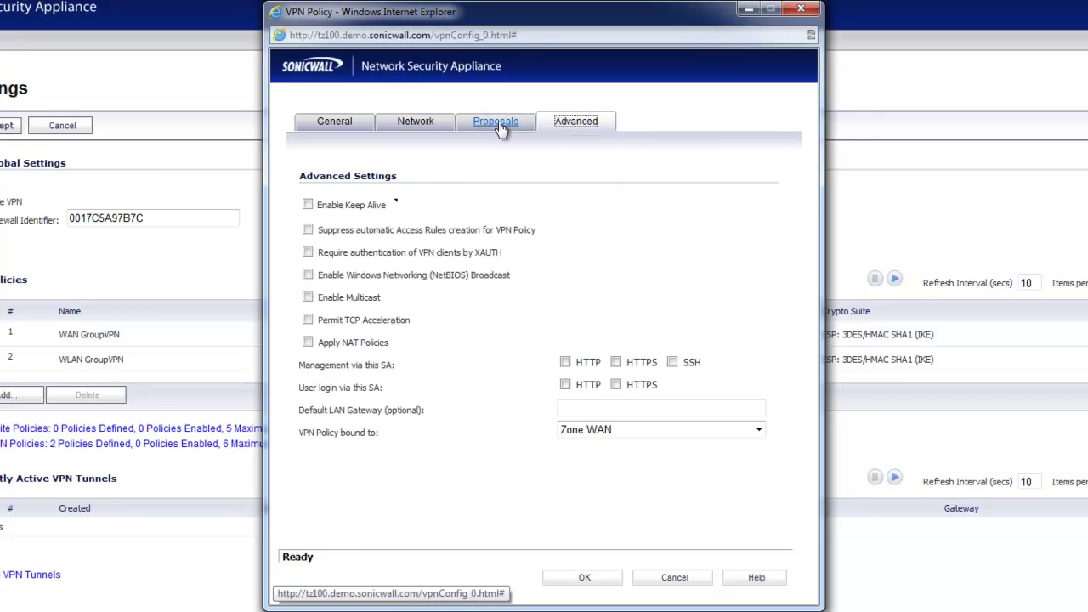
pyautogui.click(308, 205)
pyautogui.click(334, 121)
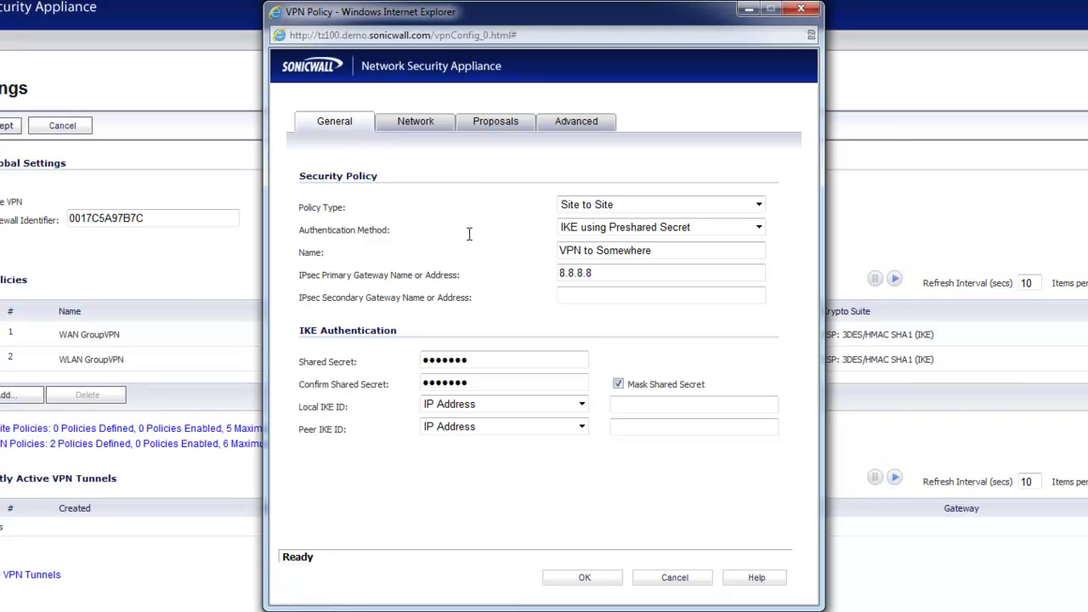
# Review the IKE and IPsec proposals, leaving the exchange mode at Main Mode
pyautogui.click(493, 124)
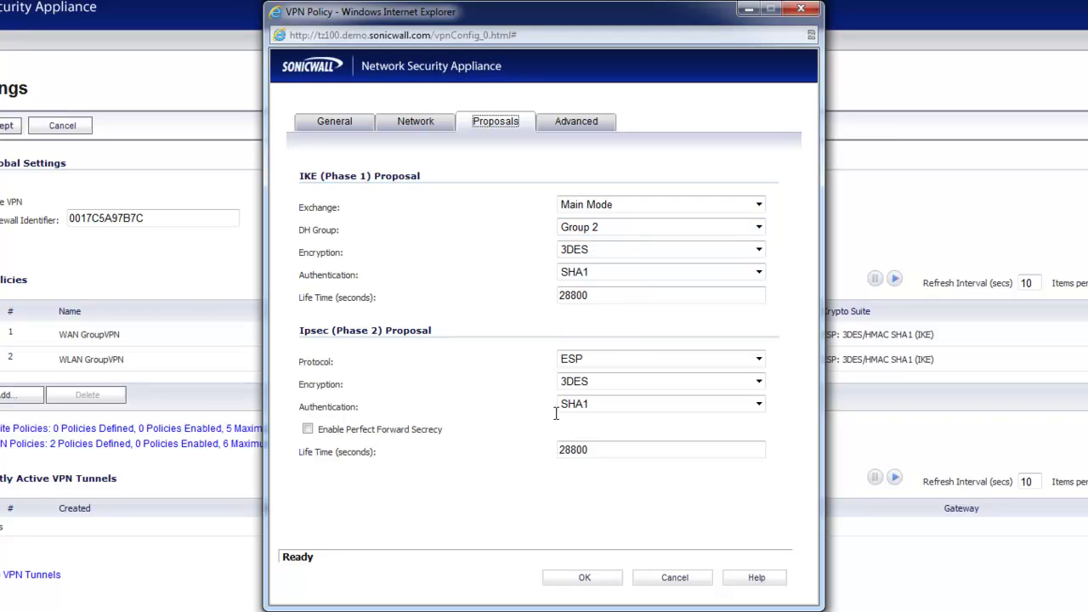
pyautogui.click(588, 209)
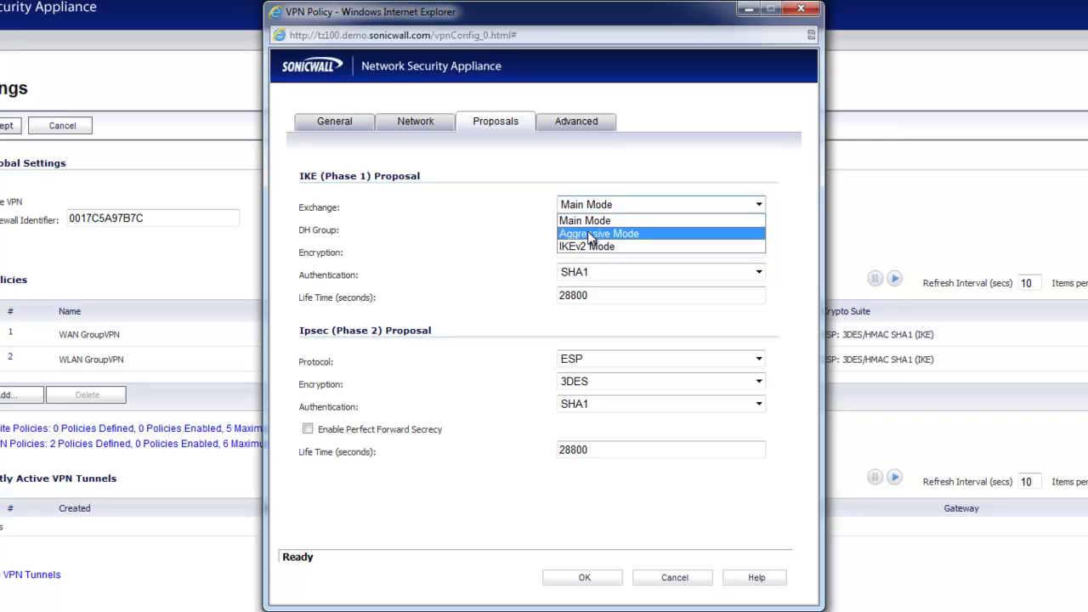
pyautogui.click(590, 204)
pyautogui.click(599, 204)
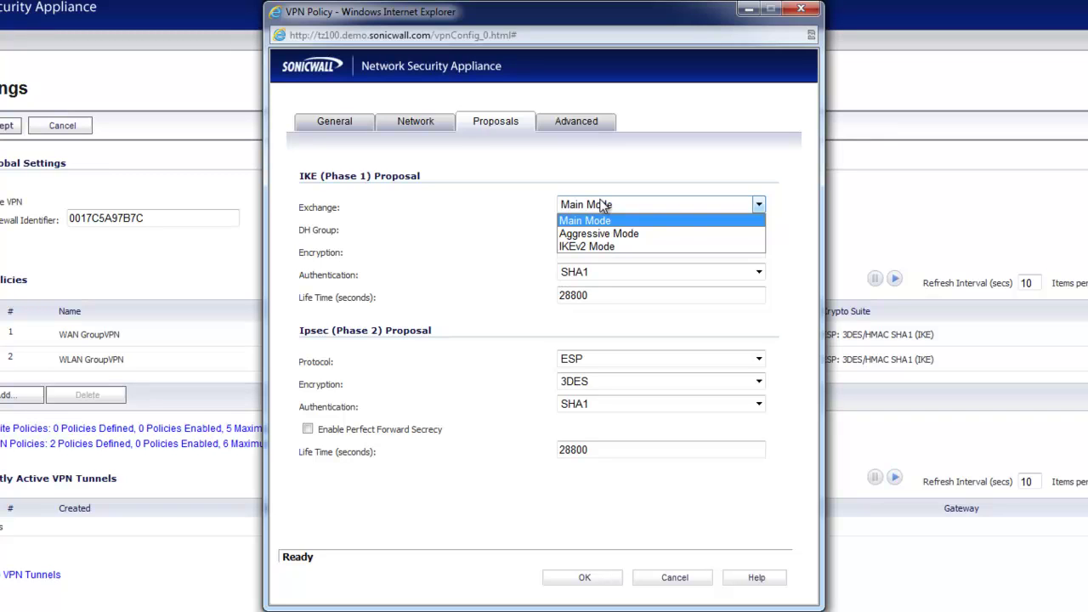
pyautogui.click(601, 205)
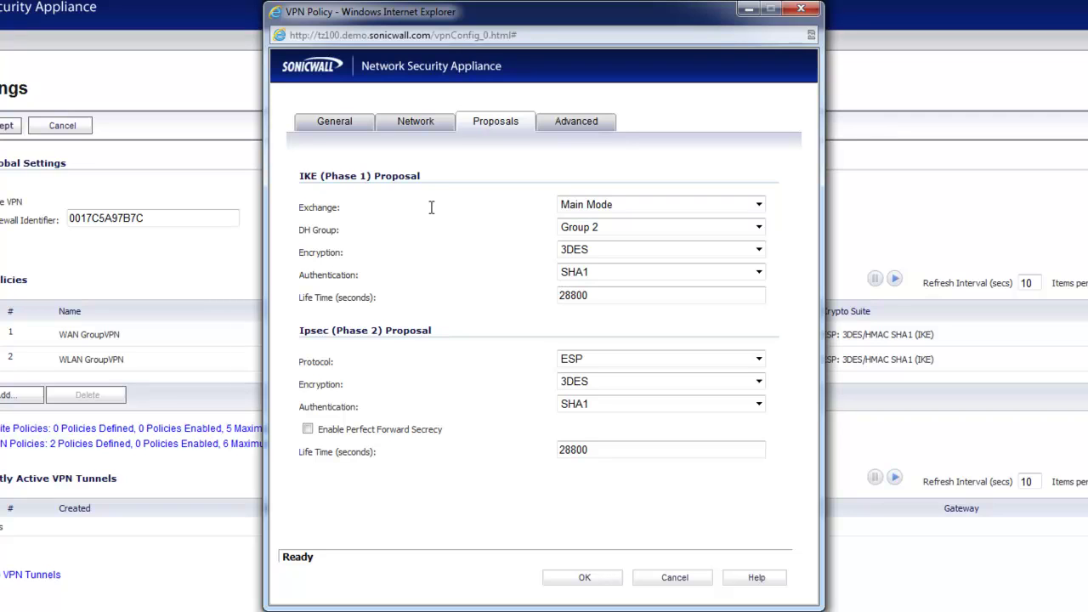
pyautogui.click(334, 122)
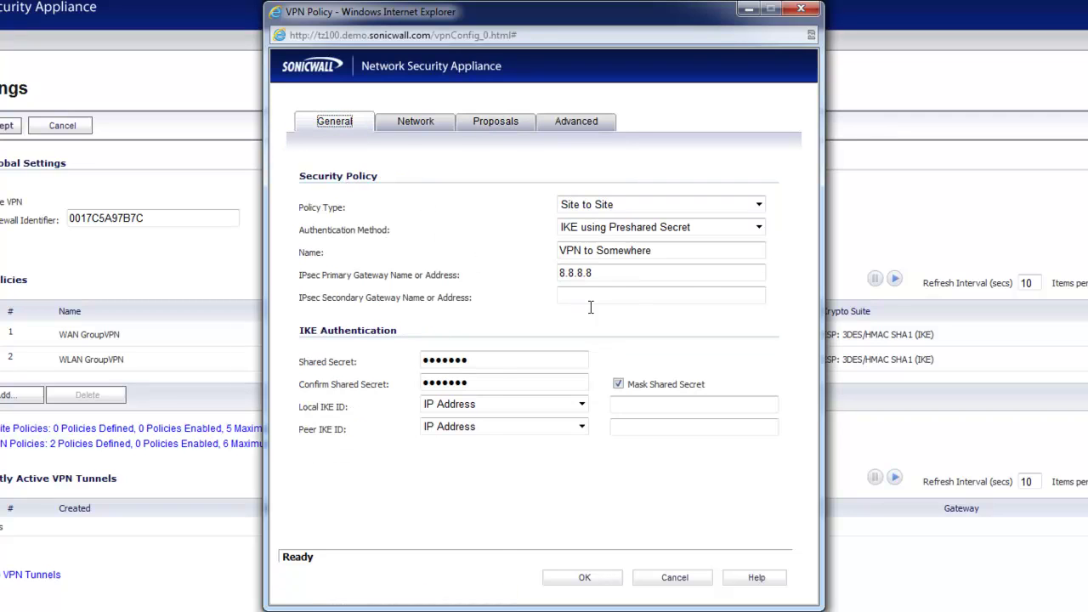
pyautogui.doubleClick(586, 273)
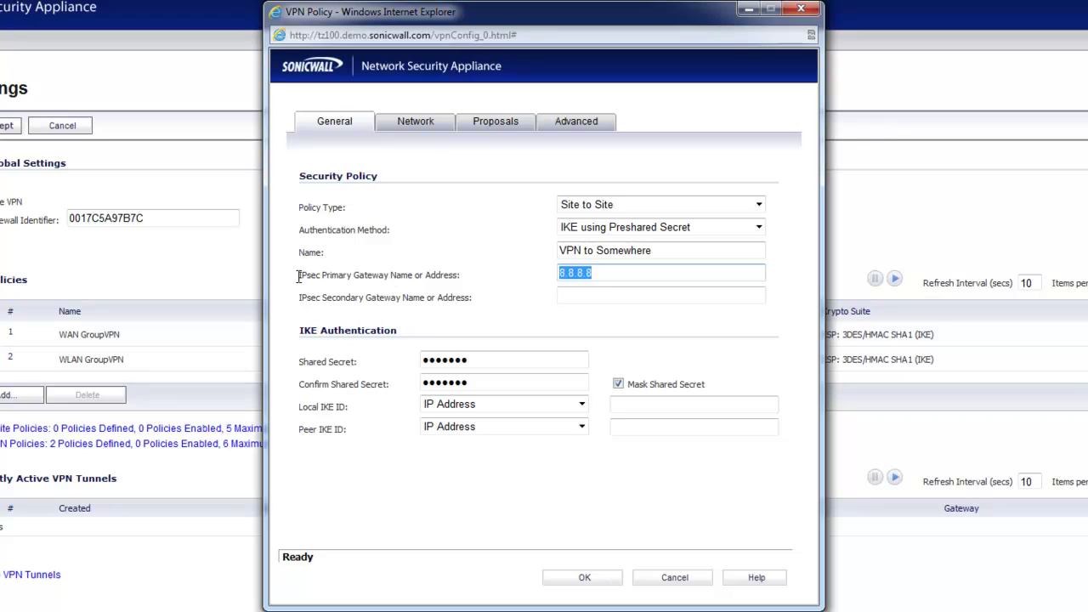
pyautogui.moveTo(297, 277); pyautogui.dragTo(384, 271)
pyautogui.moveTo(460, 275); pyautogui.dragTo(323, 279)
pyautogui.doubleClick(612, 271)
pyautogui.click(486, 123)
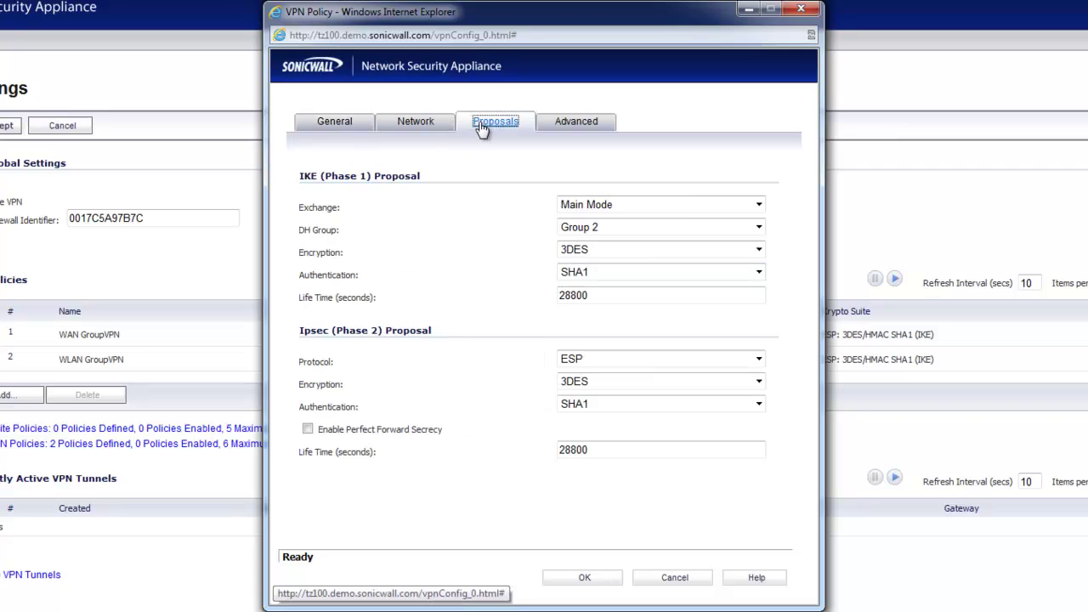
pyautogui.click(342, 128)
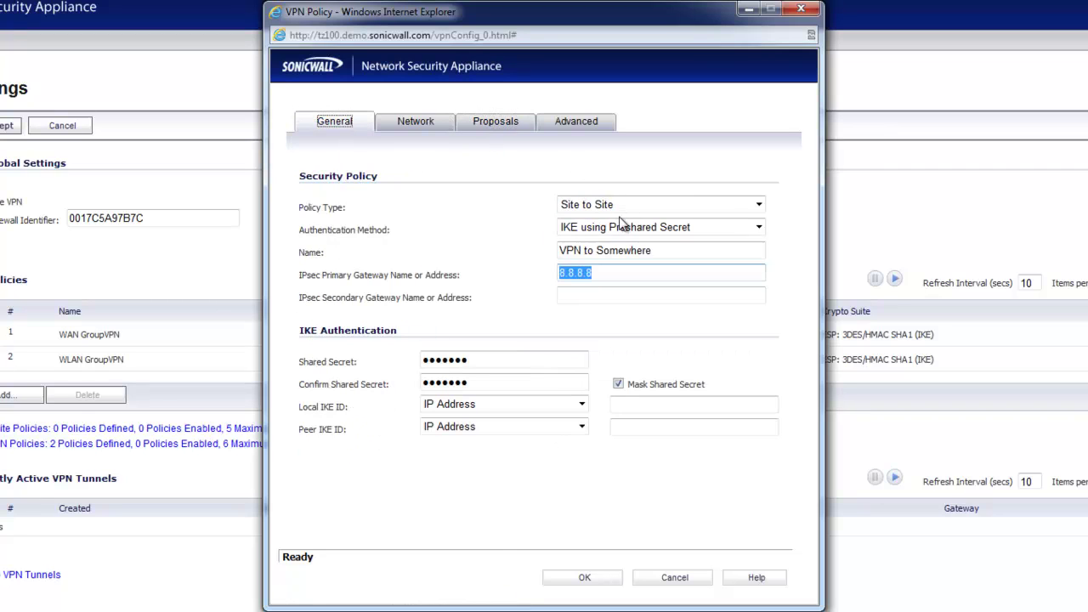
pyautogui.click(337, 476)
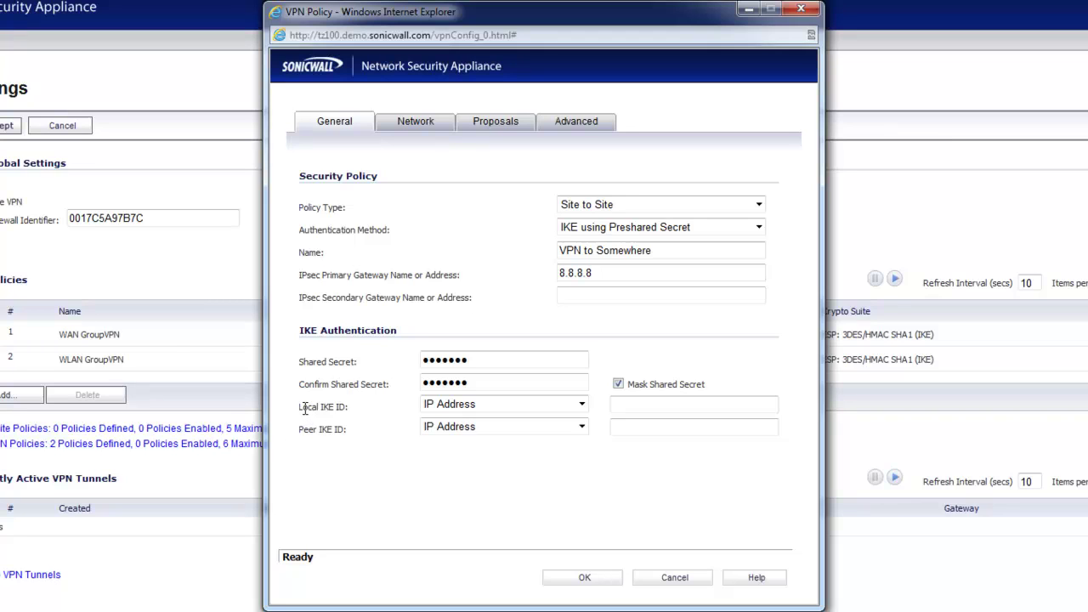
pyautogui.moveTo(300, 407); pyautogui.dragTo(302, 431)
pyautogui.click(377, 472)
pyautogui.click(445, 405)
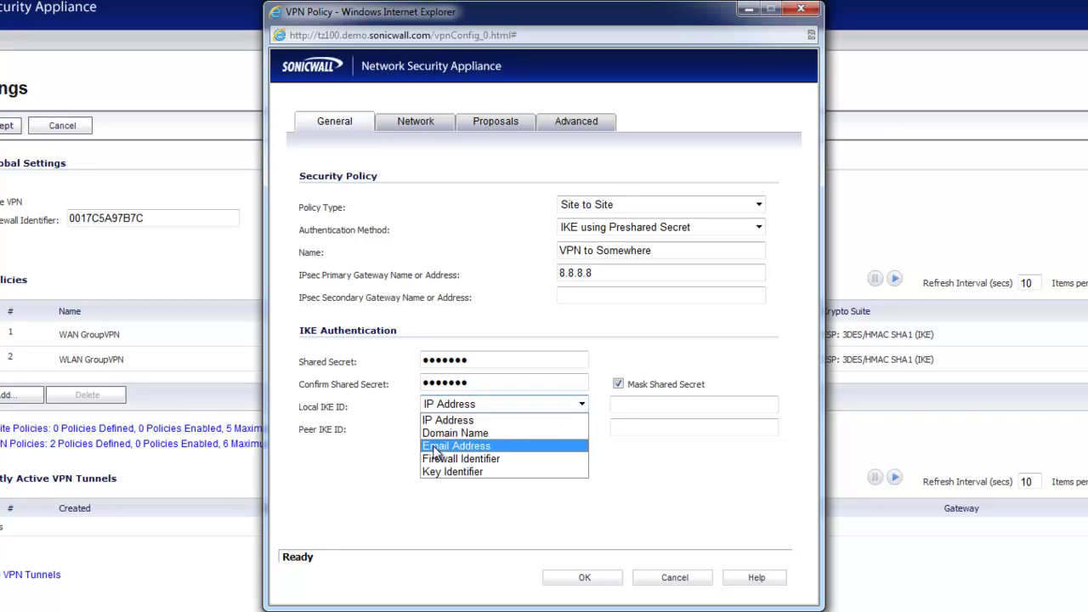
pyautogui.click(367, 461)
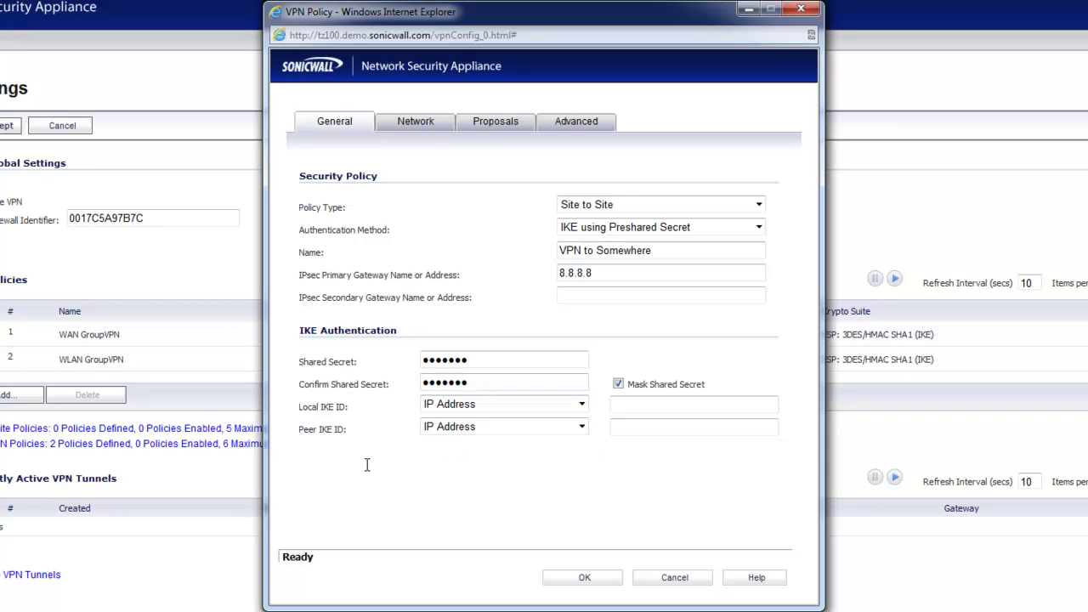
# Set both Local and Peer IKE ID types to Firewall Identifier
pyautogui.click(432, 408)
pyautogui.click(442, 459)
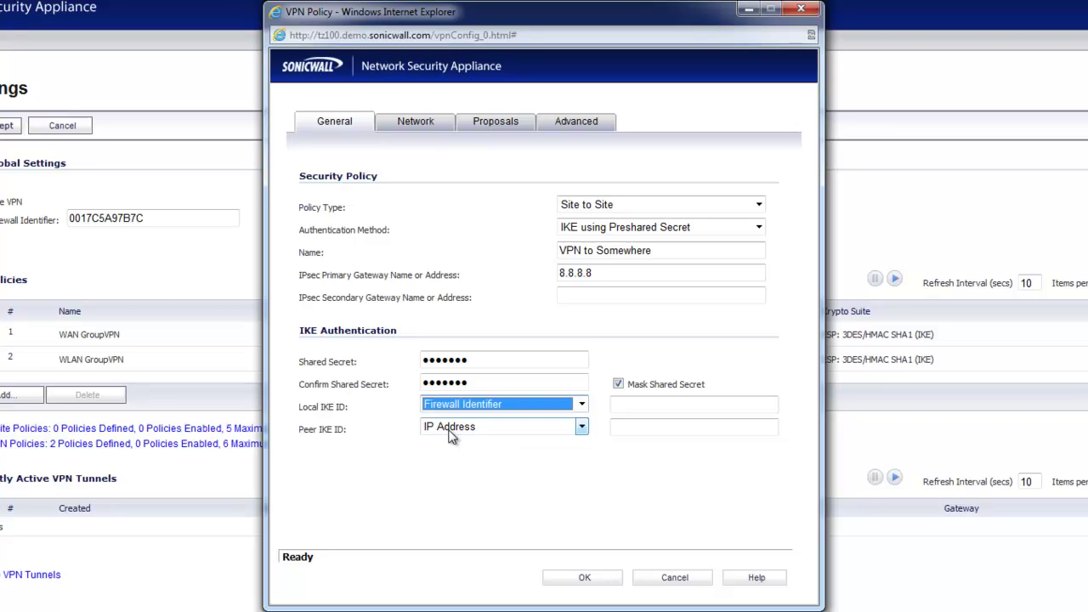
pyautogui.click(452, 429)
pyautogui.click(449, 481)
pyautogui.click(408, 476)
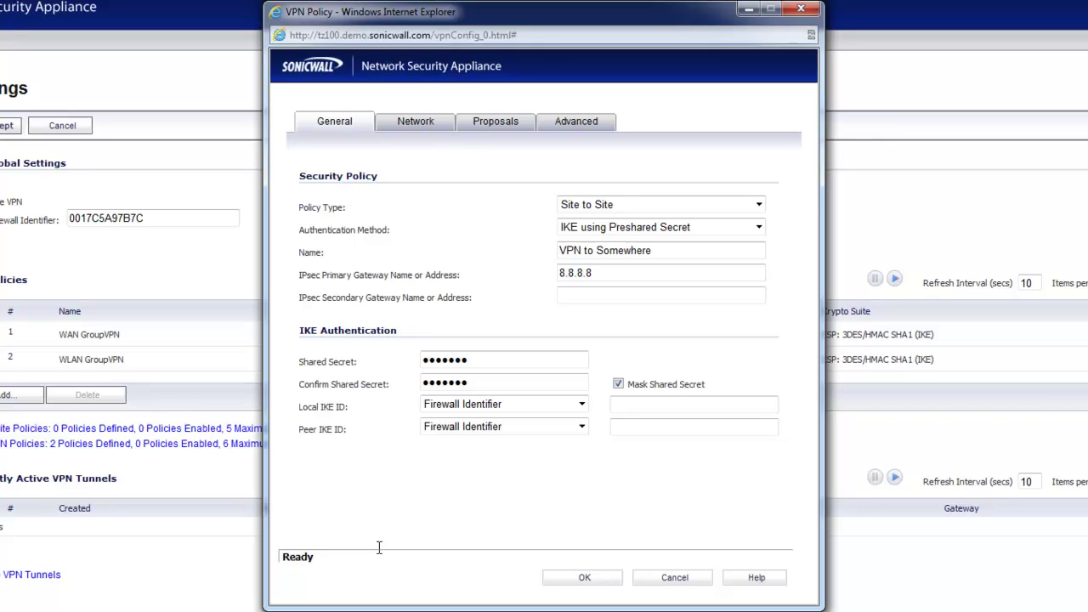
# Enter MyFirewall as the local identifier and OtherFirewall as the peer identifier
pyautogui.click(662, 404)
pyautogui.write('MyFirewall')
pyautogui.press('Tab')
pyautogui.press('Tab')
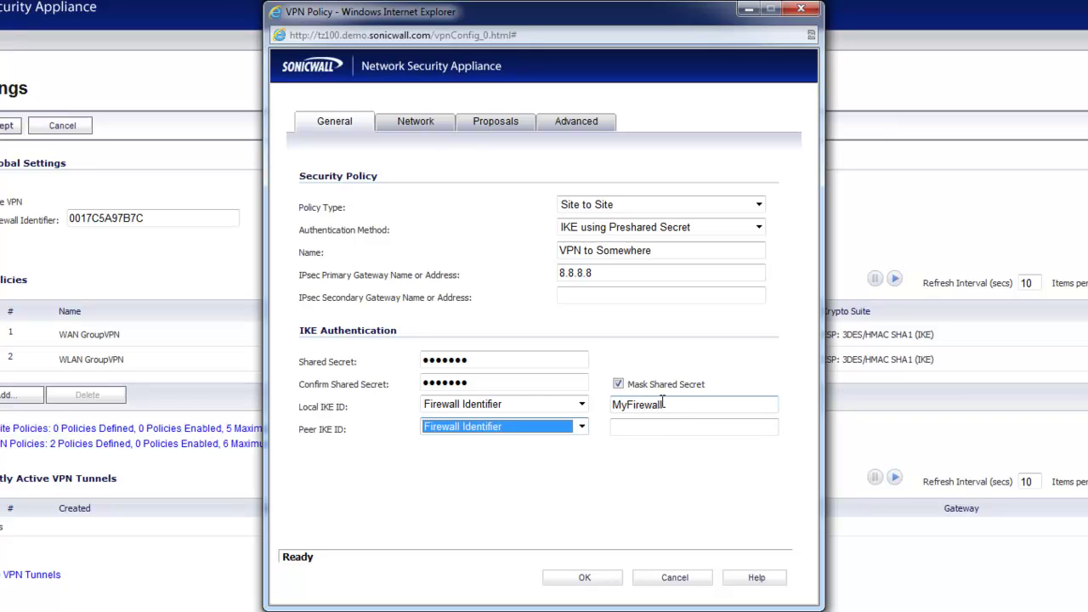
pyautogui.press('BackSpace')
pyautogui.write('O')
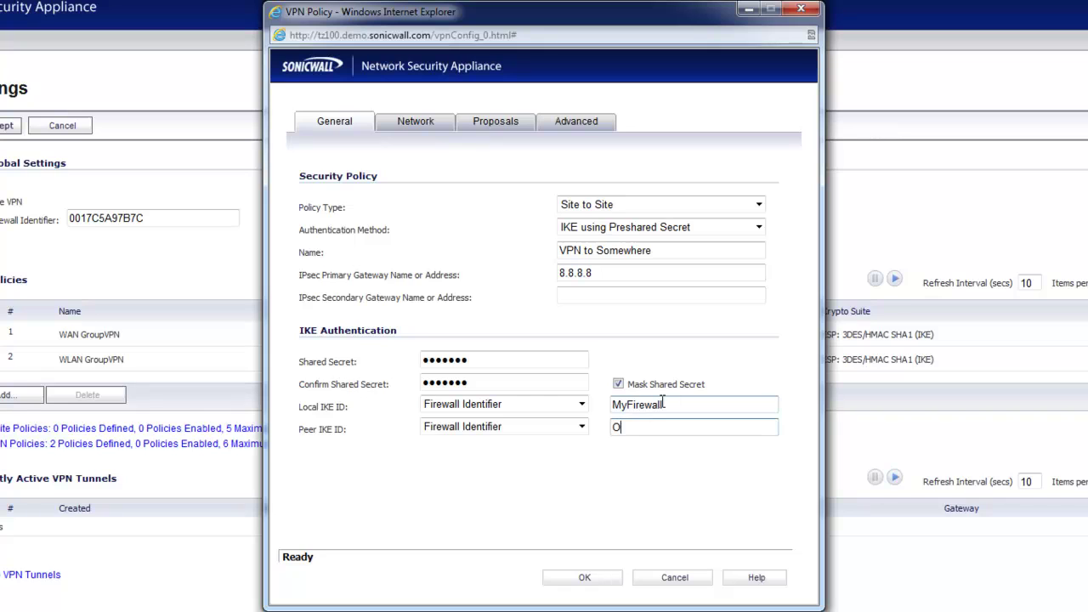
pyautogui.write('ther Firewall')
pyautogui.click(515, 497)
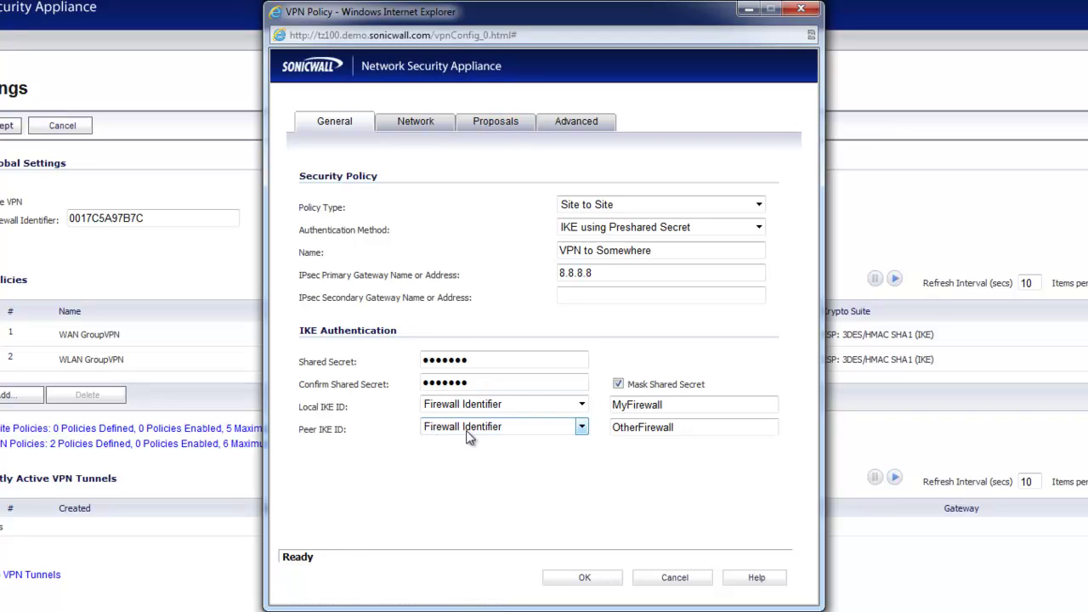
pyautogui.moveTo(673, 407); pyautogui.dragTo(554, 427)
pyautogui.click(521, 482)
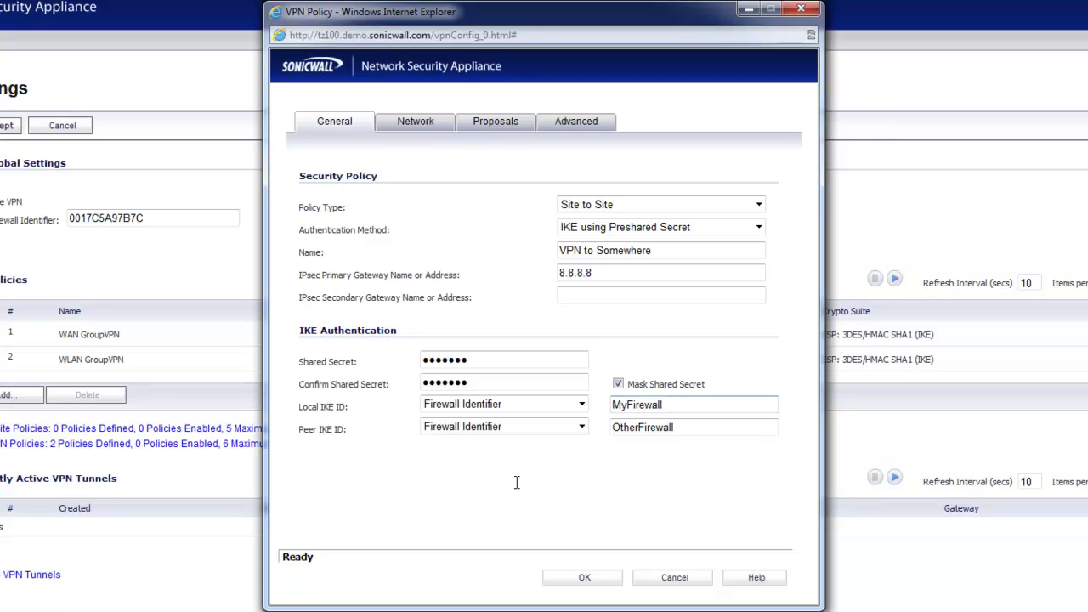
pyautogui.click(510, 129)
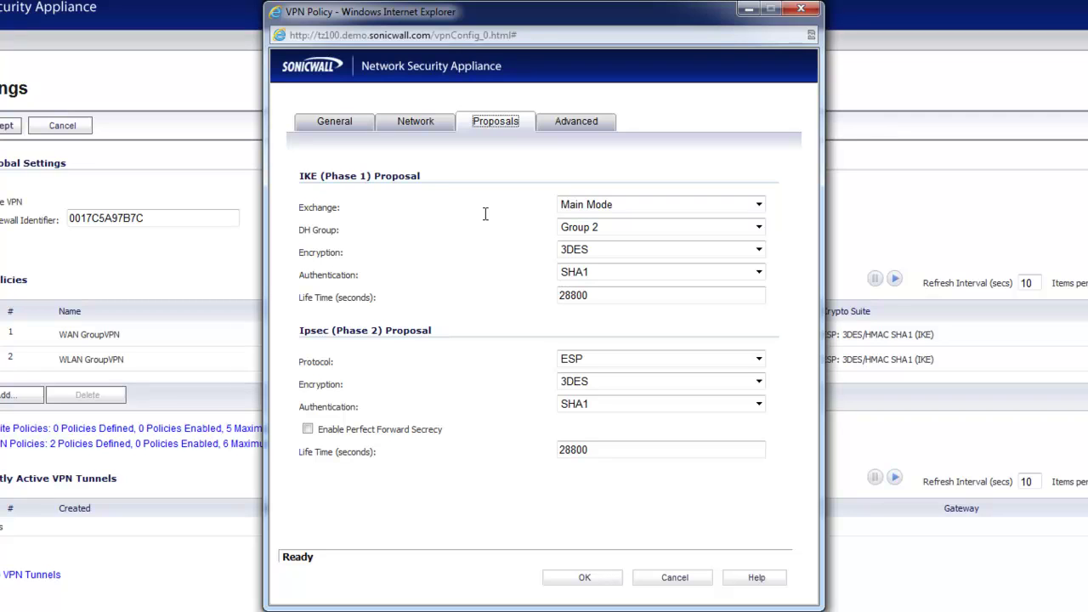
pyautogui.click(344, 126)
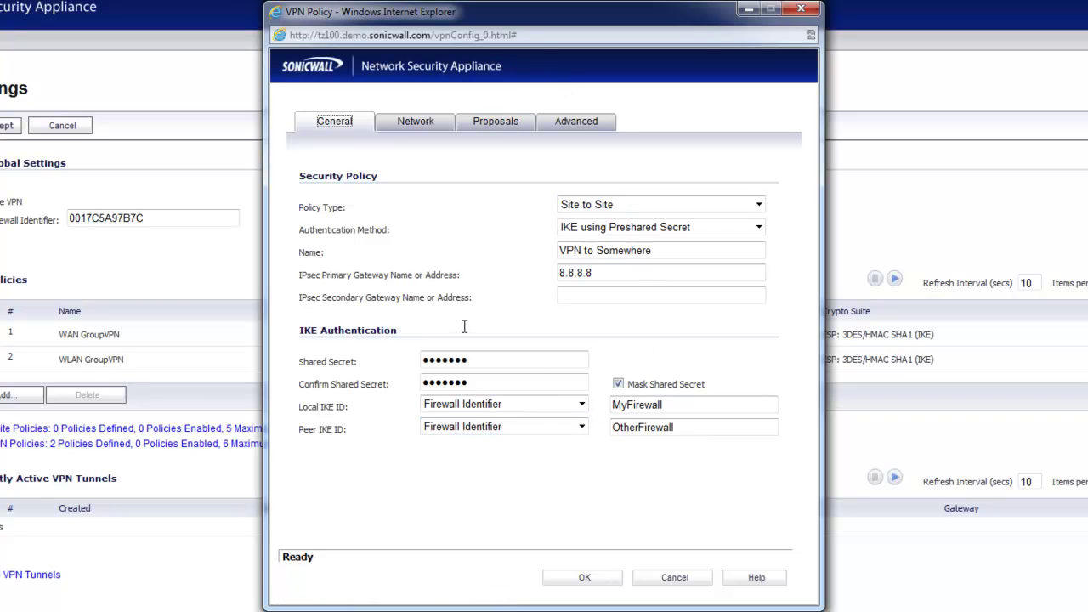
pyautogui.click(490, 121)
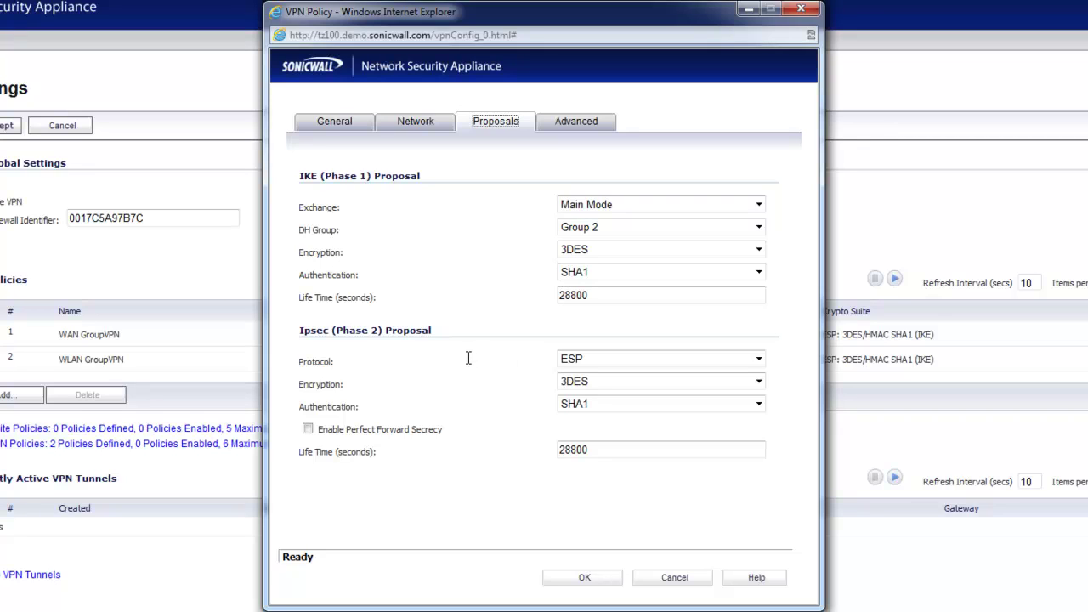
pyautogui.click(517, 186)
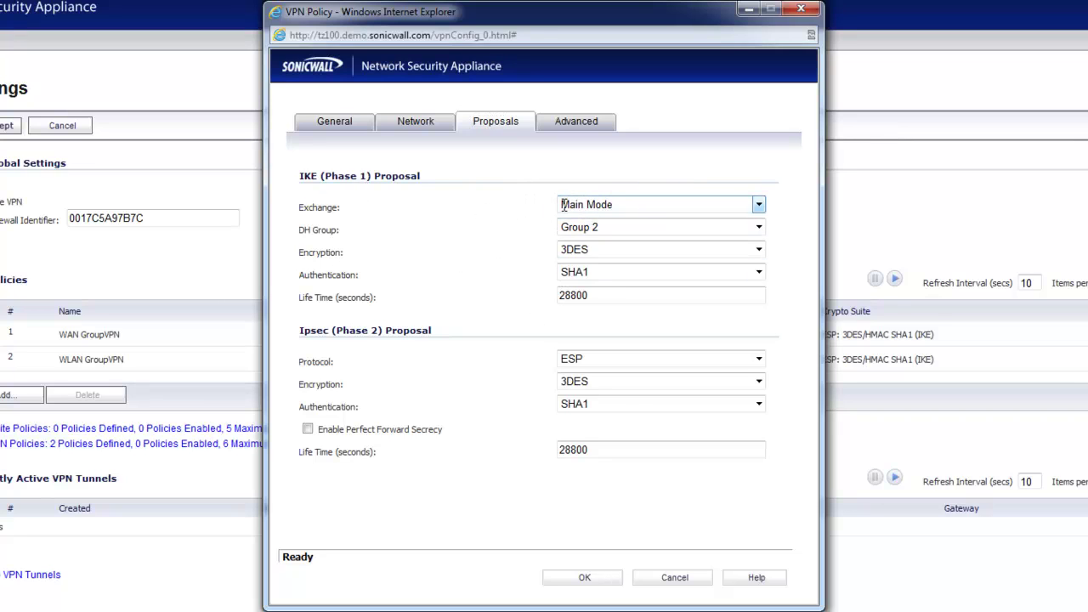
pyautogui.doubleClick(311, 208)
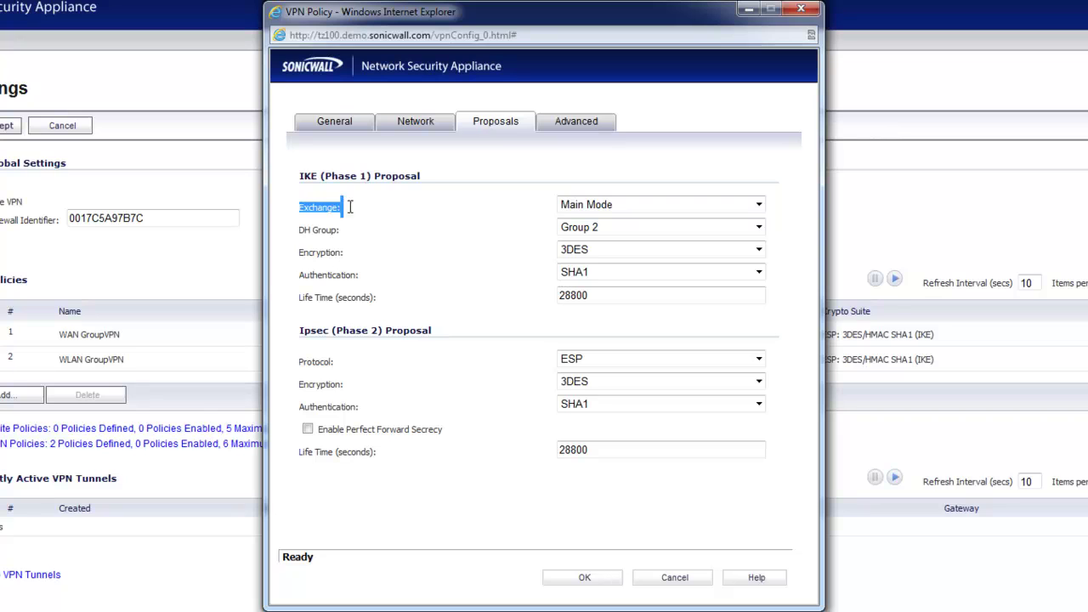
pyautogui.click(459, 206)
pyautogui.click(573, 206)
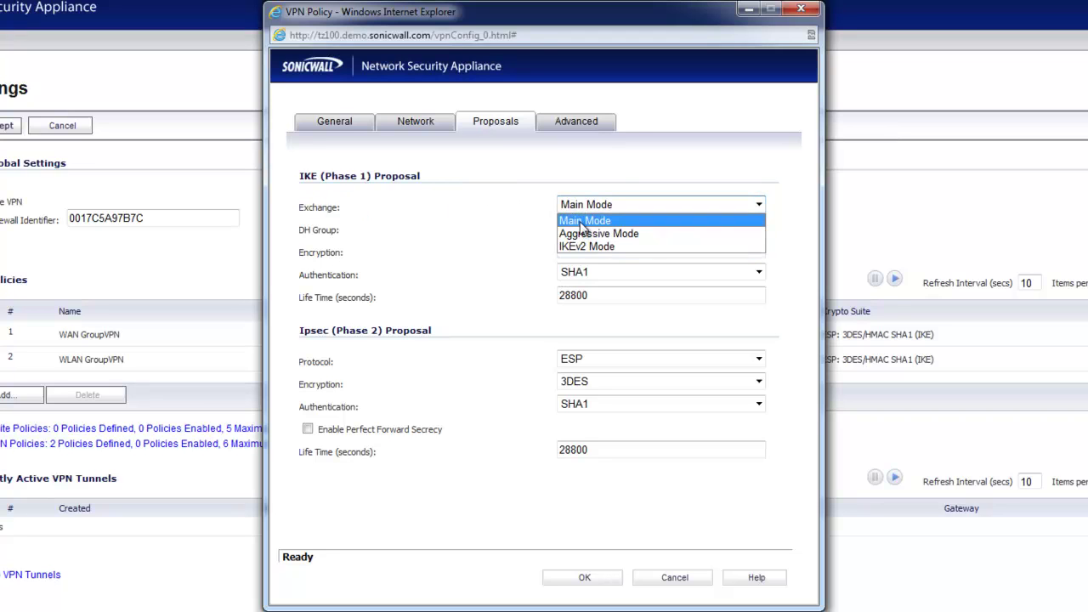
pyautogui.click(459, 217)
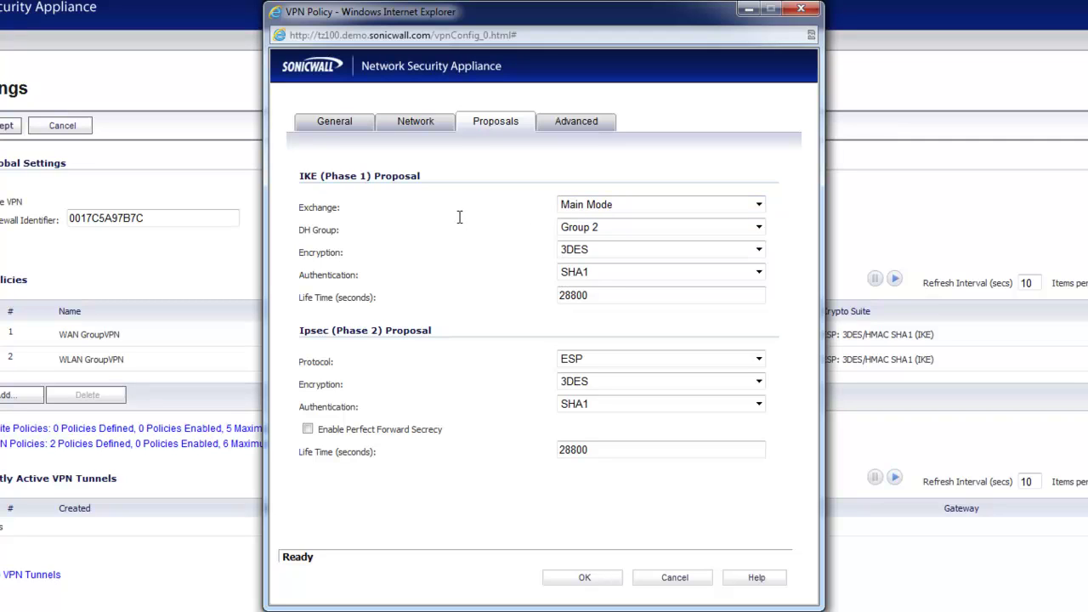
# Change both Local and Peer IKE ID types to IP Address and delete the OtherFirewall value
pyautogui.click(353, 124)
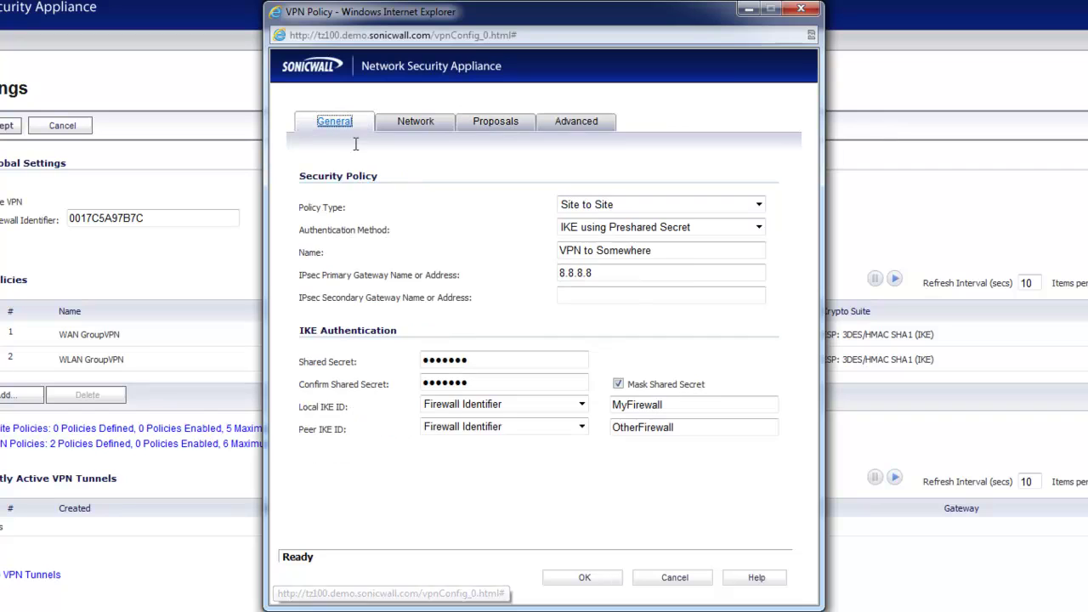
pyautogui.click(450, 406)
pyautogui.click(454, 420)
pyautogui.click(458, 429)
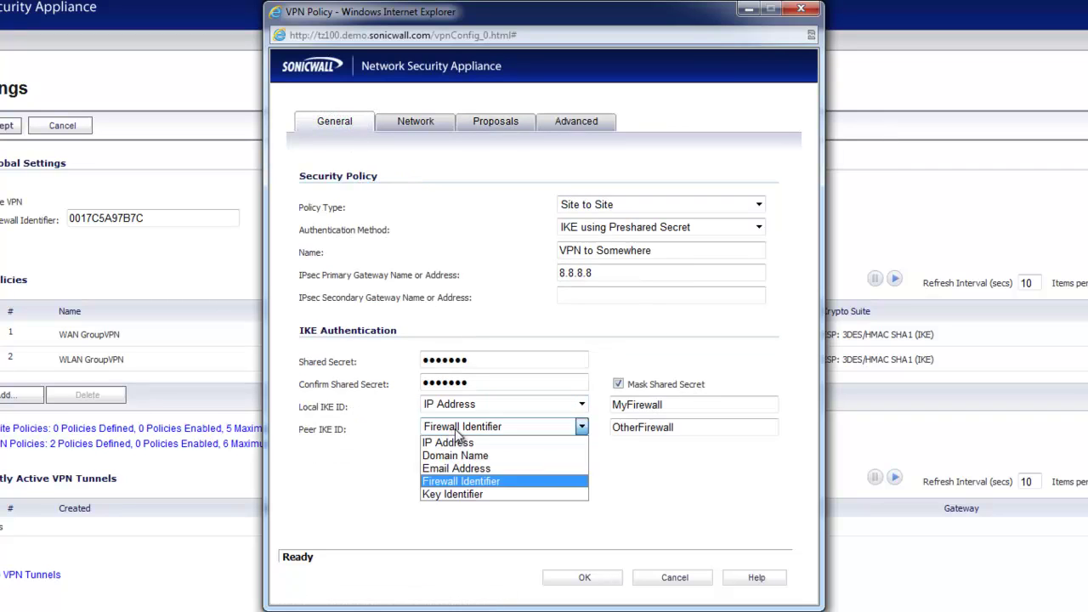
pyautogui.click(450, 441)
pyautogui.moveTo(676, 427); pyautogui.dragTo(574, 451)
pyautogui.press('BackSpace')
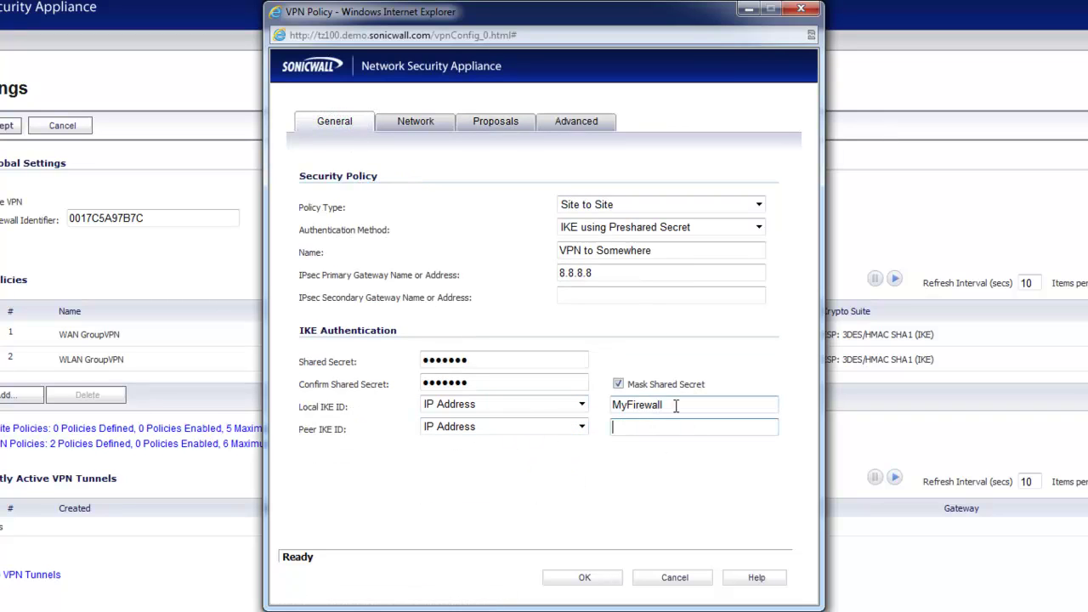
# Enter 8.8.8.8 as the local IKE ID and 8.8.4.4 as the peer IKE ID
pyautogui.click(603, 272)
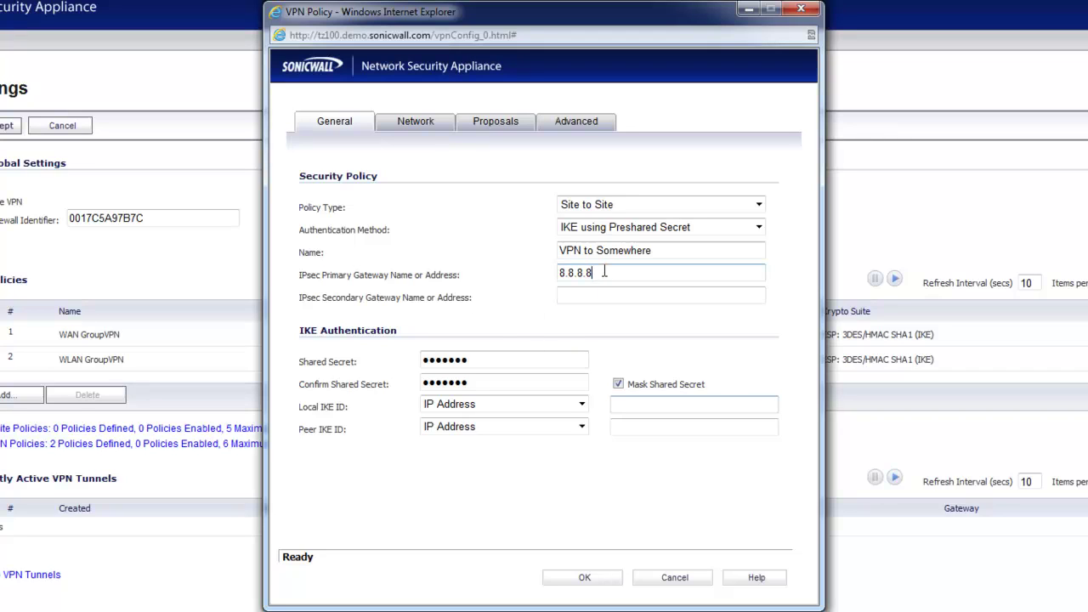
pyautogui.moveTo(603, 272); pyautogui.dragTo(488, 266)
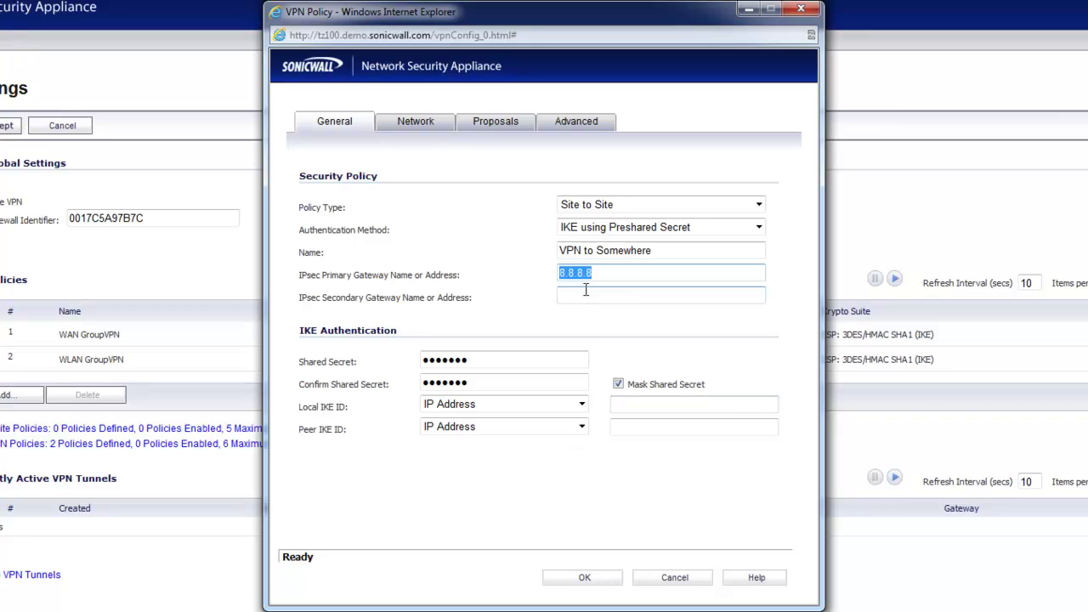
pyautogui.click(648, 407)
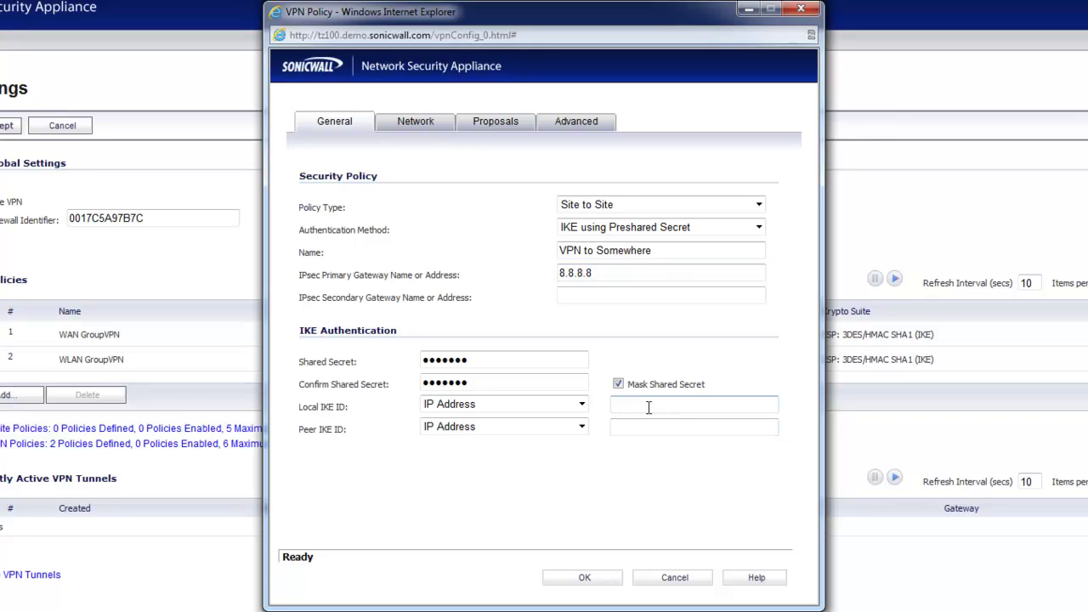
pyautogui.write('8.8.8.8')
pyautogui.click(668, 429)
pyautogui.write('8.8.4.4')
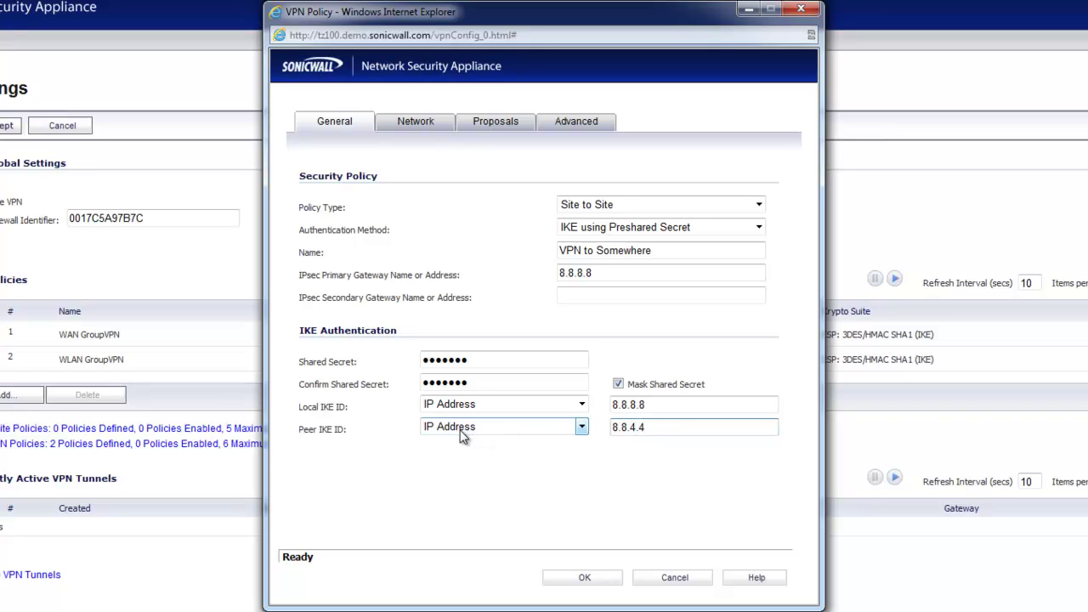
pyautogui.click(448, 479)
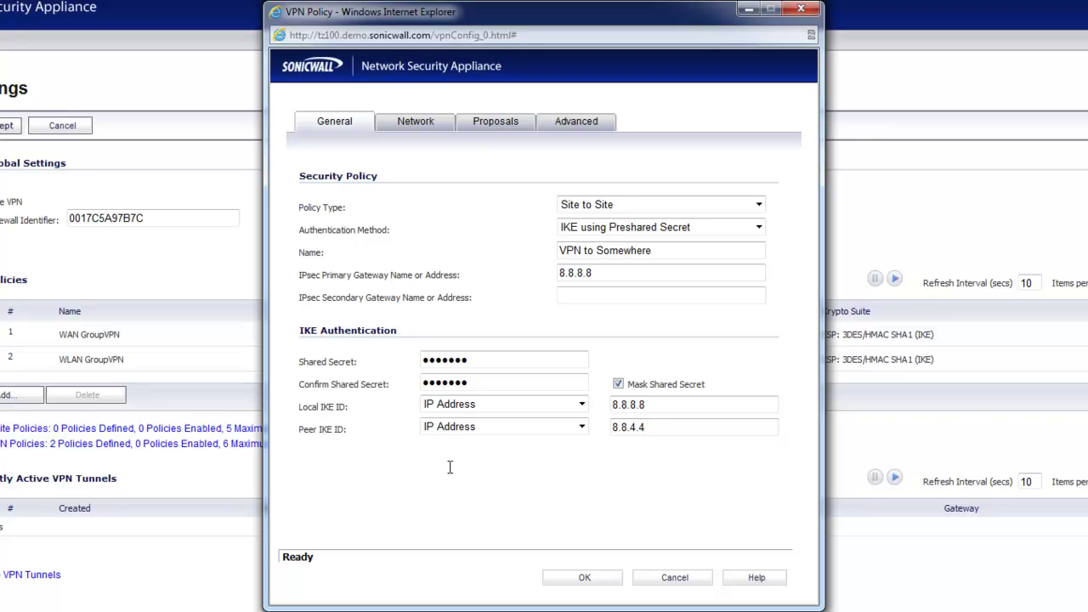
pyautogui.click(481, 127)
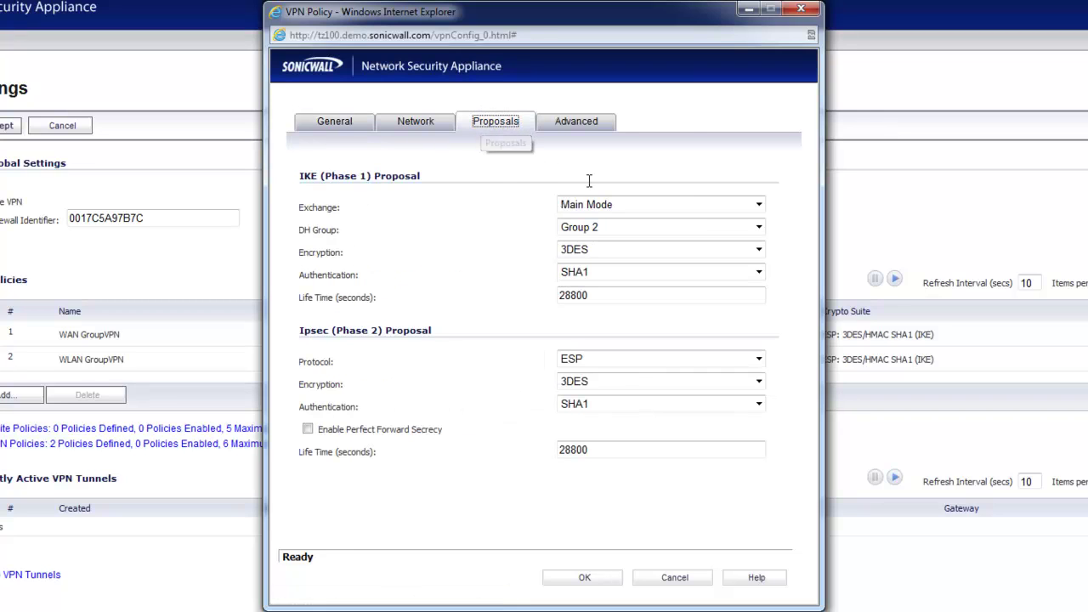
# Set both the Ipsec and IKE encryption to AES-256
pyautogui.click(578, 231)
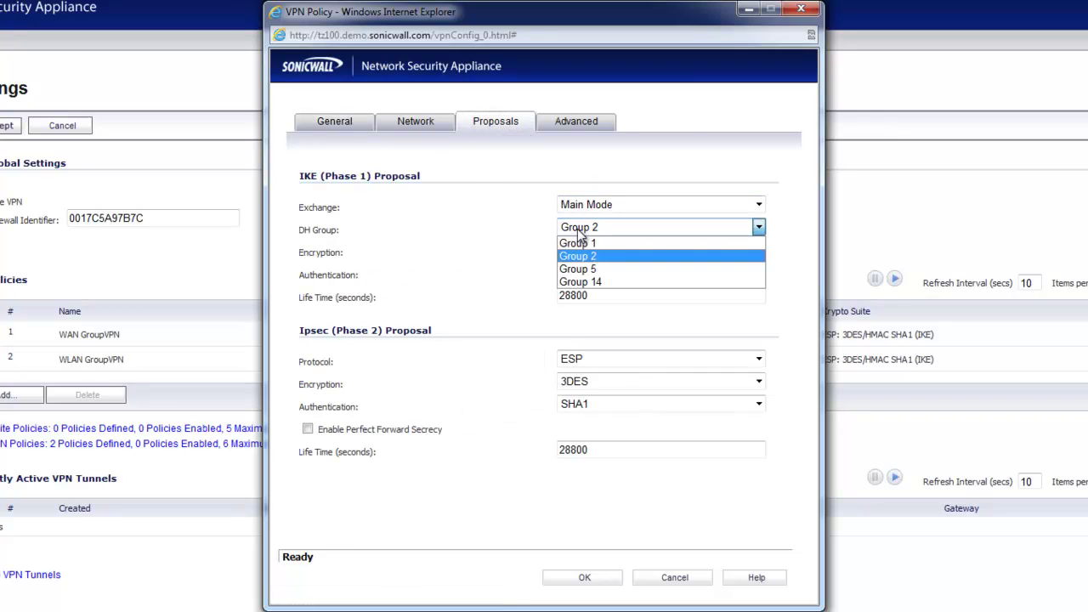
pyautogui.press('Escape')
pyautogui.press('Tab')
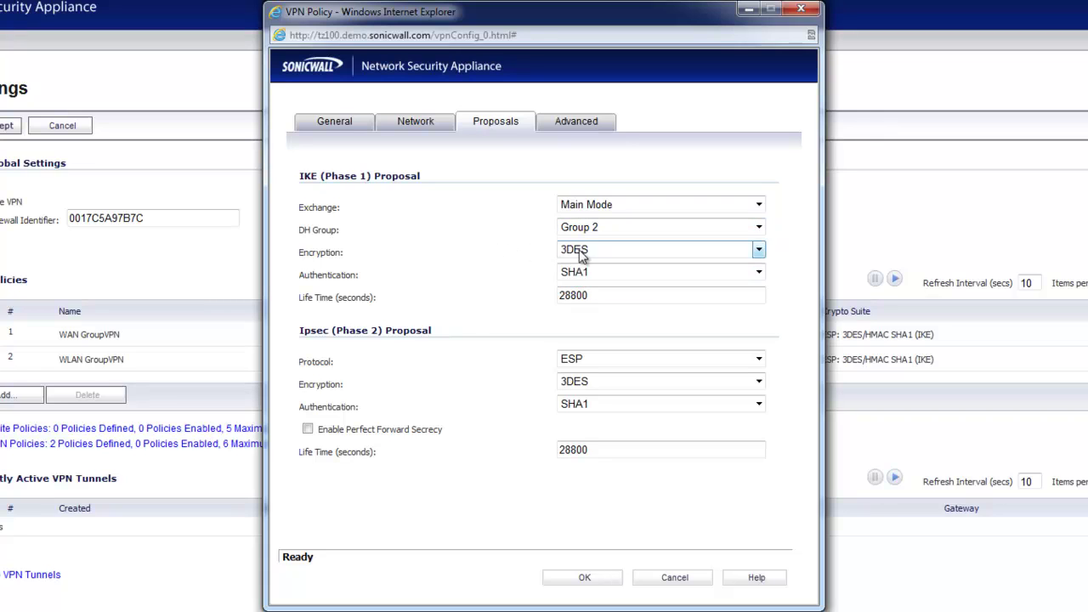
pyautogui.hotkey('alt', 'Down')
pyautogui.press('Escape')
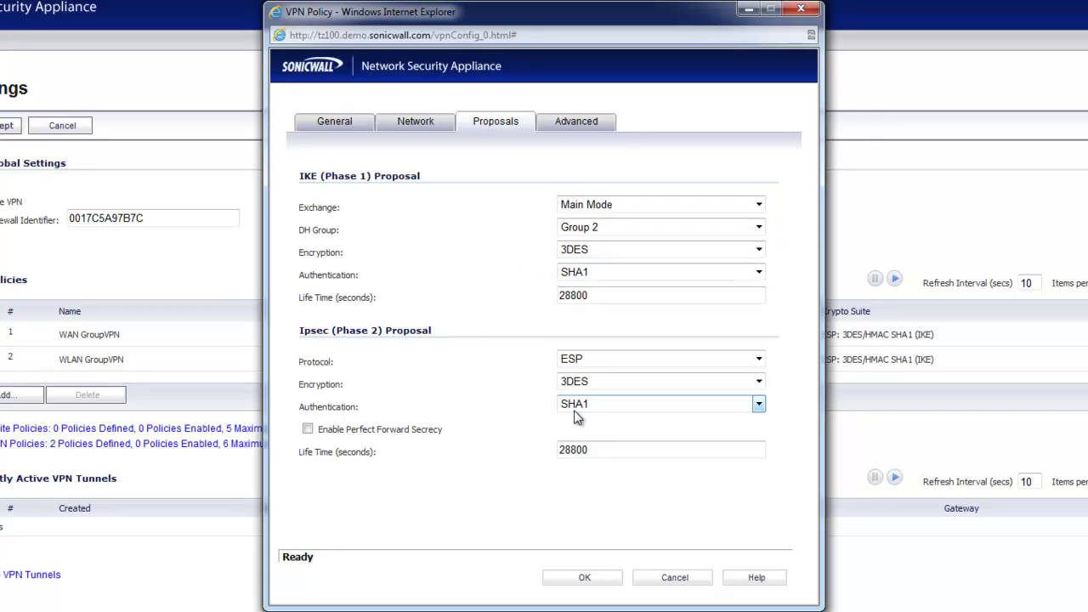
pyautogui.click(612, 381)
pyautogui.click(577, 446)
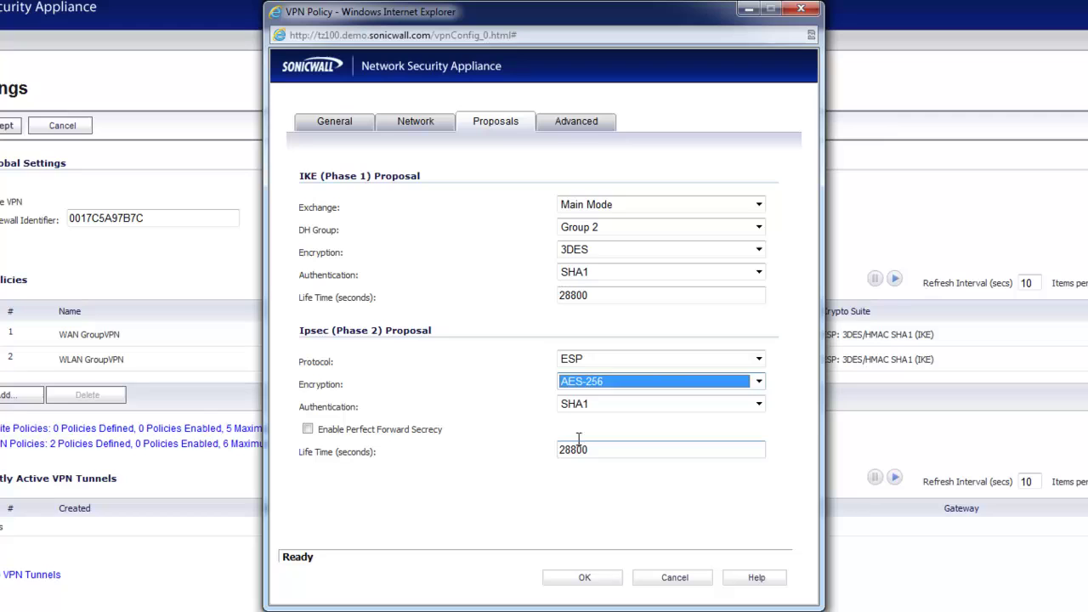
pyautogui.click(587, 251)
pyautogui.click(584, 314)
# Choose DH Group 5 and Aggressive Mode exchange, then return to the general settings
pyautogui.click(586, 229)
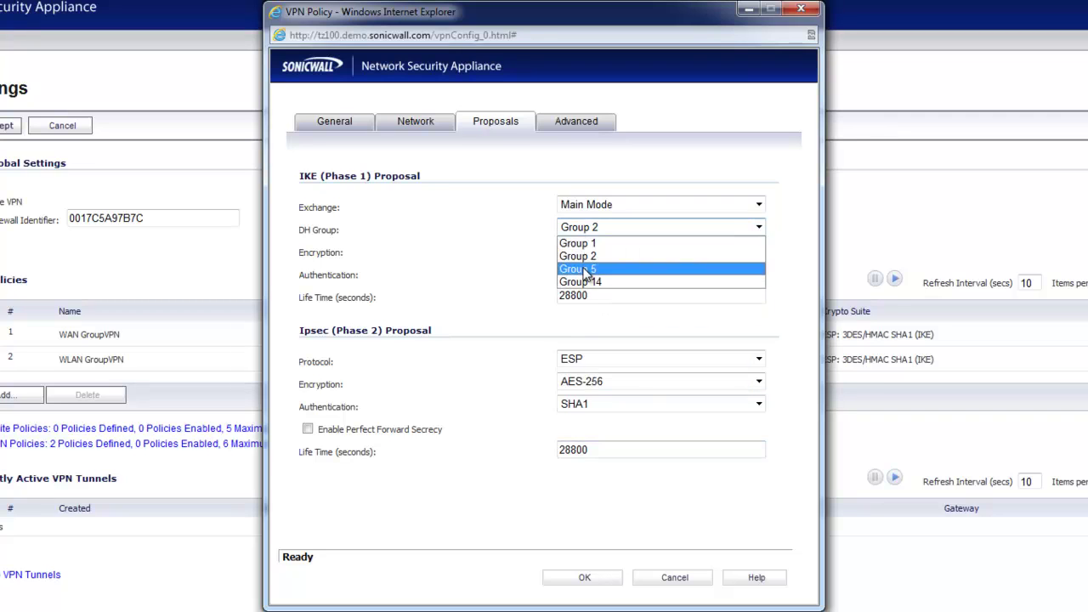
pyautogui.click(584, 268)
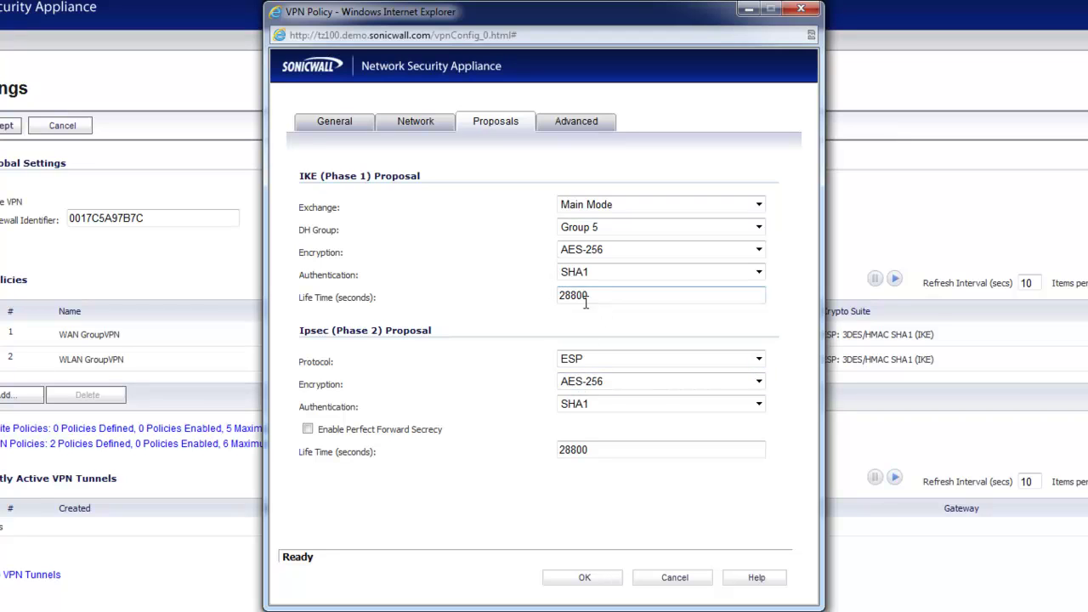
pyautogui.click(590, 209)
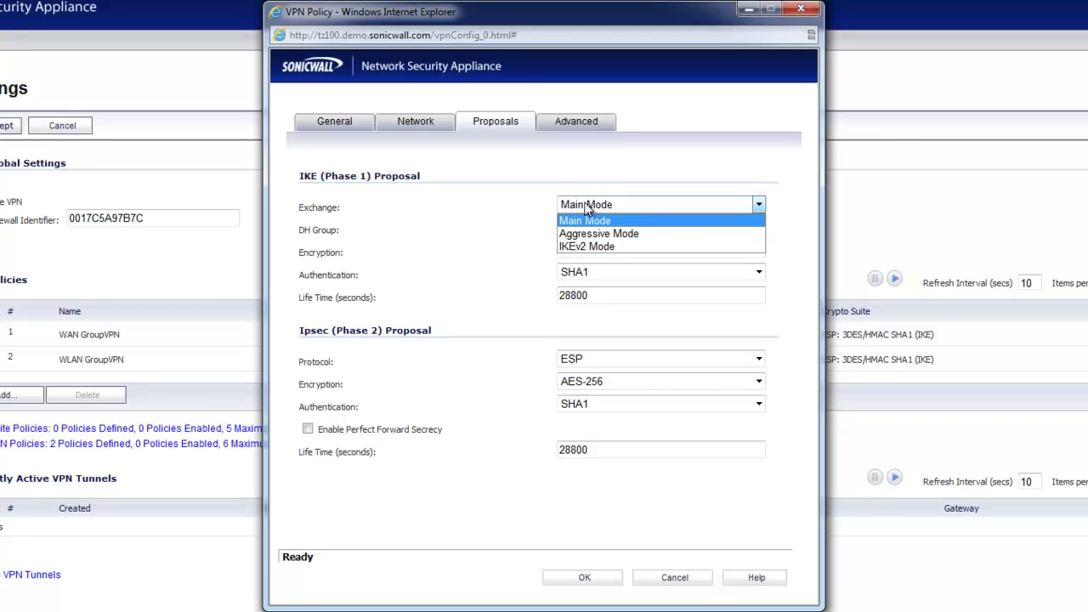
pyautogui.click(583, 235)
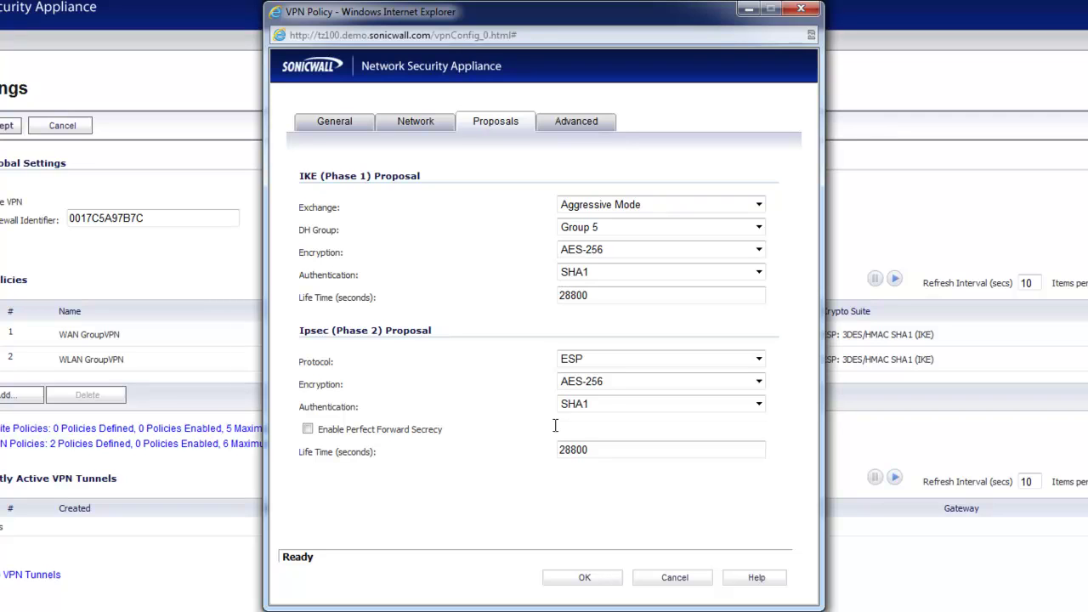
pyautogui.click(344, 124)
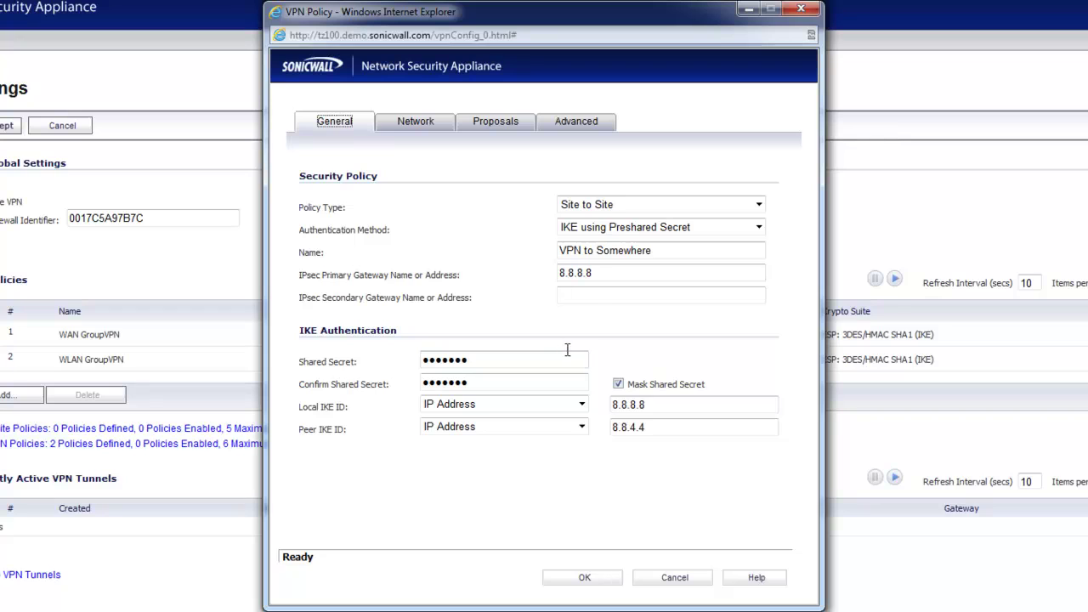
# Inspect the local and peer IKE ID address values, keeping the type as IP Address
pyautogui.click(498, 487)
pyautogui.click(503, 402)
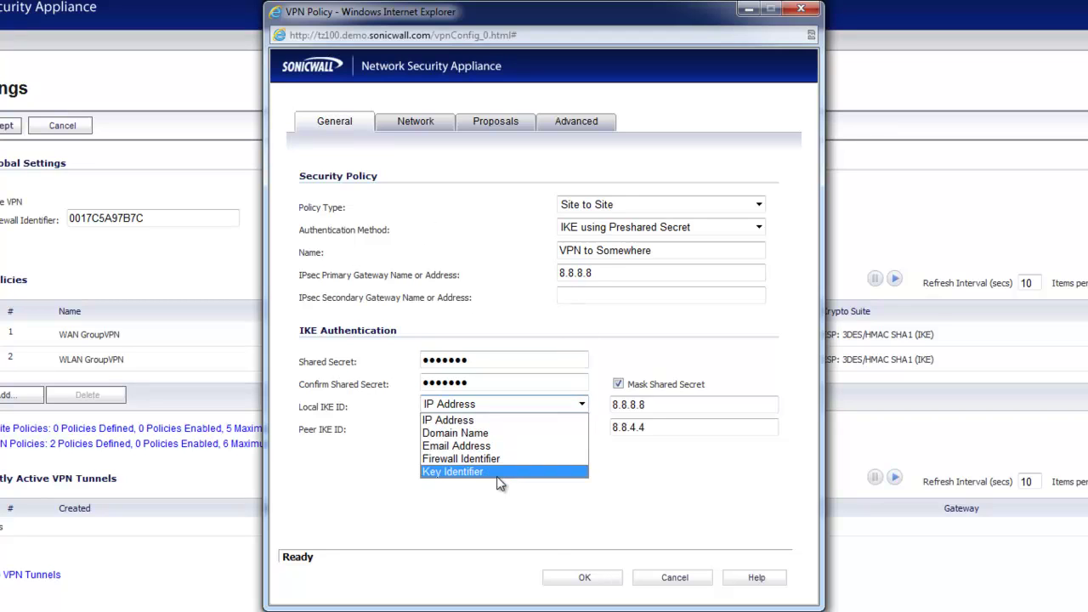
pyautogui.press('Escape')
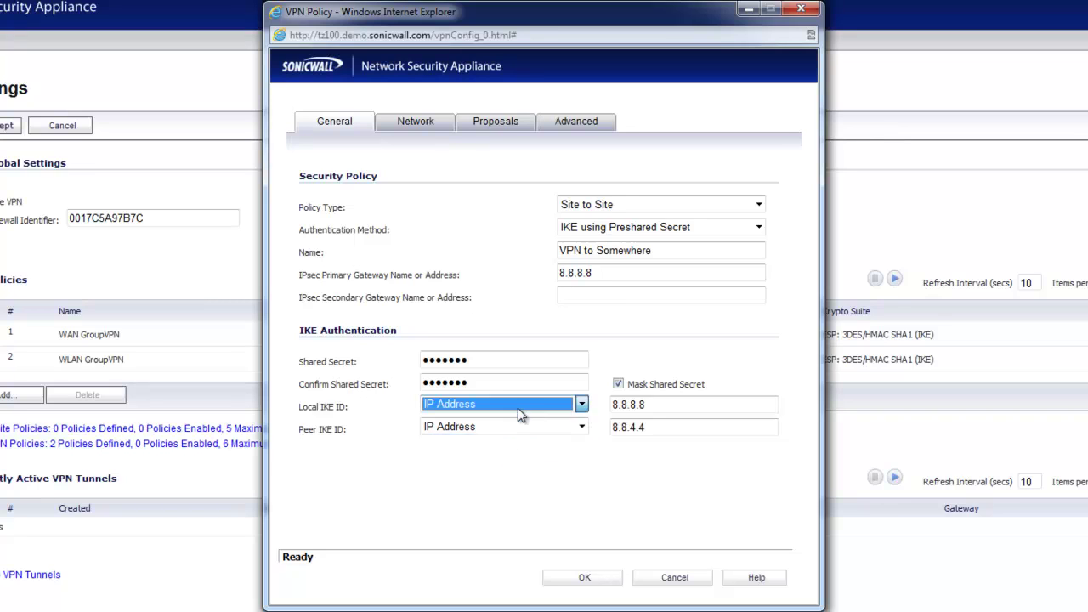
pyautogui.click(502, 495)
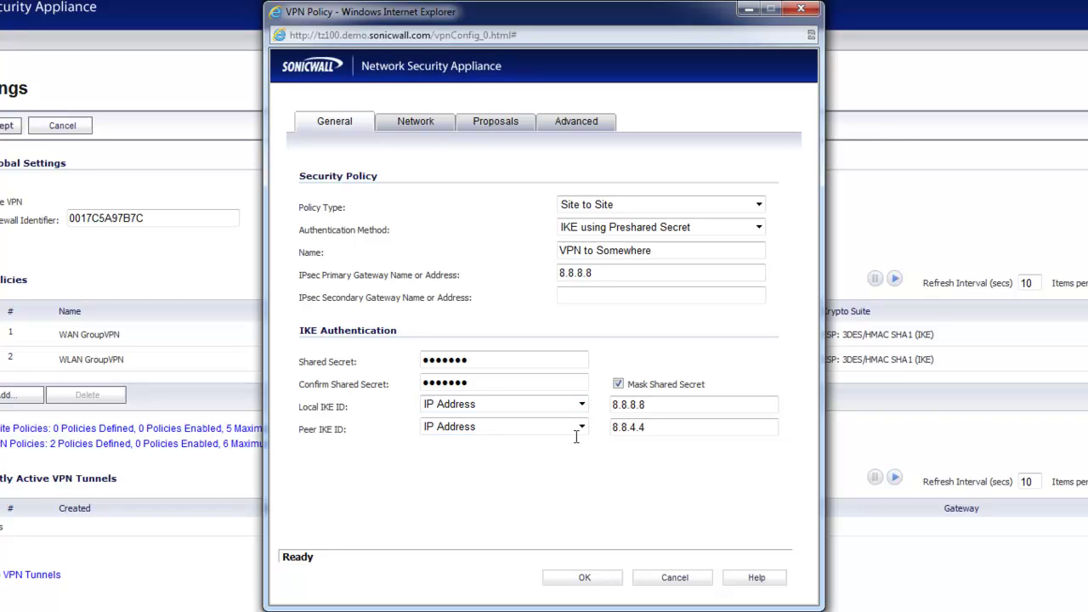
pyautogui.click(661, 408)
pyautogui.click(646, 429)
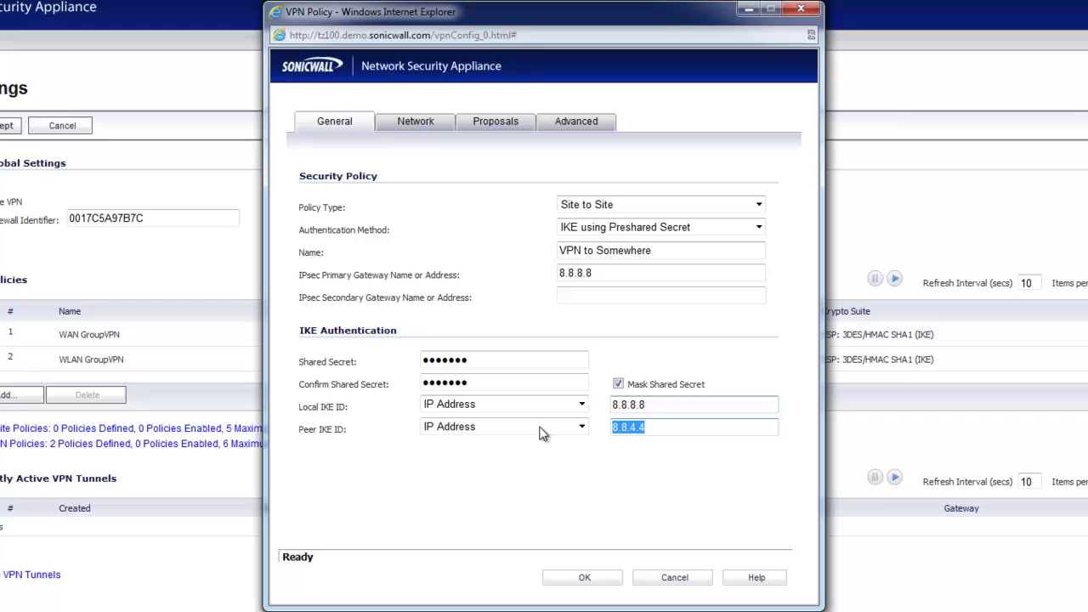
pyautogui.click(663, 406)
pyautogui.write('10.0.0.1')
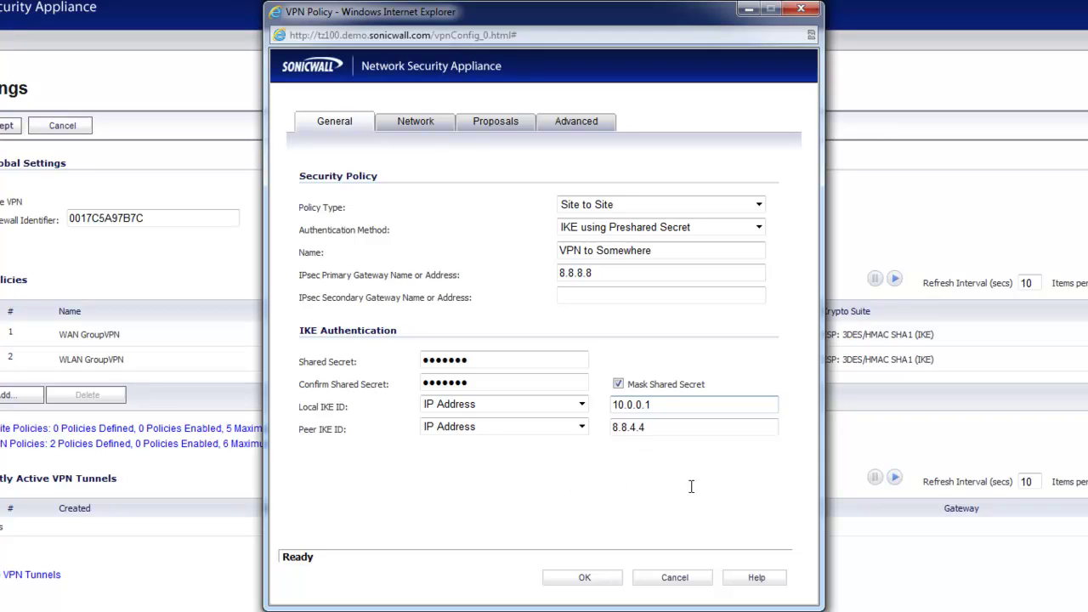
pyautogui.moveTo(672, 405); pyautogui.dragTo(598, 405)
pyautogui.click(505, 498)
# Switch both IKE ID types to Firewall Identifier and clear the old address values
pyautogui.click(581, 405)
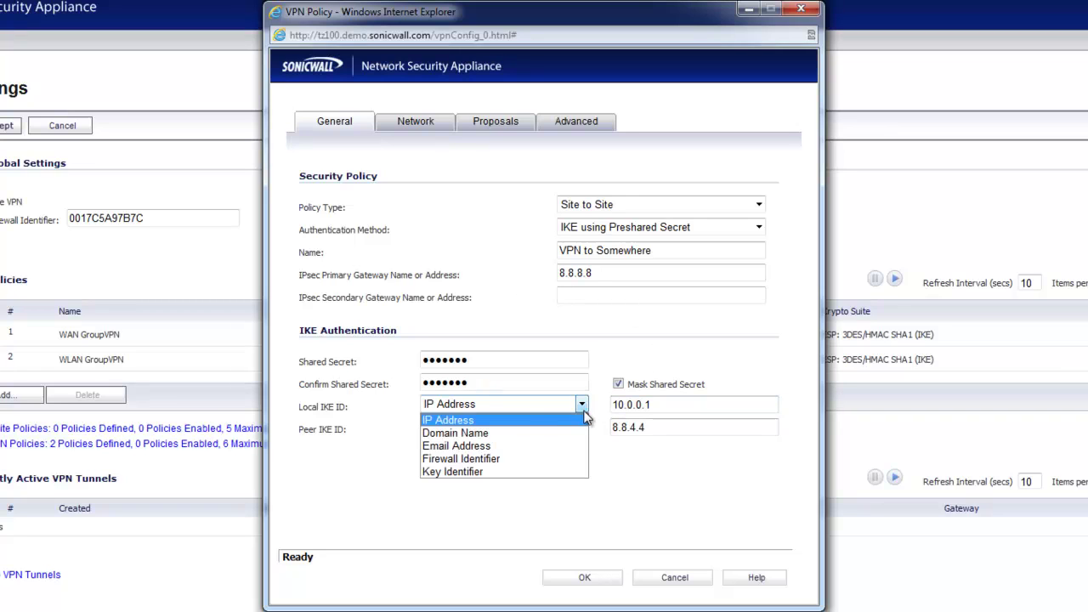
pyautogui.click(505, 459)
pyautogui.click(504, 427)
pyautogui.click(476, 483)
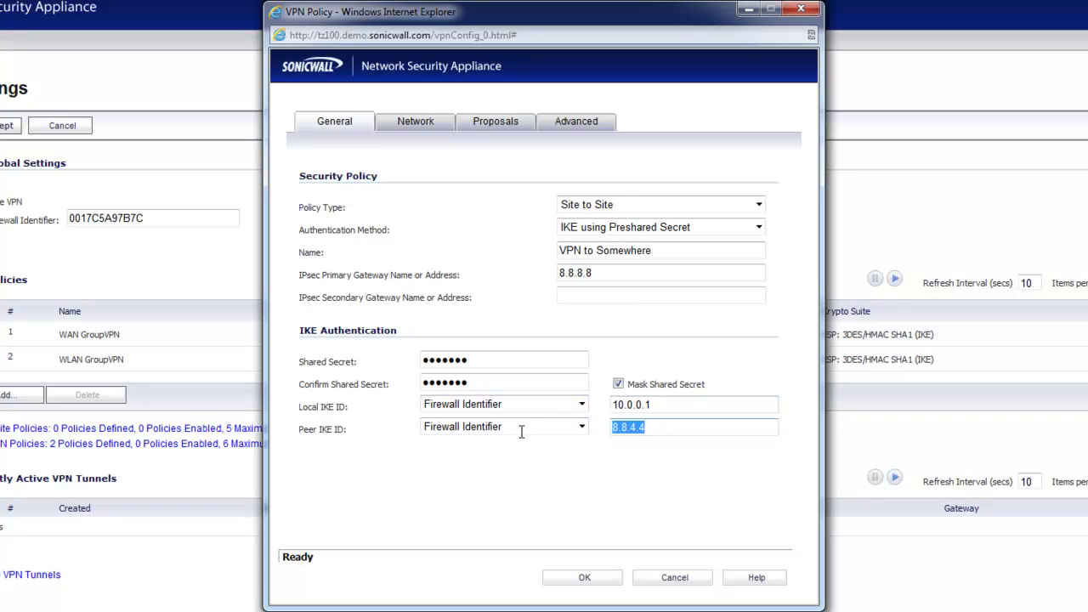
pyautogui.press('BackSpace')
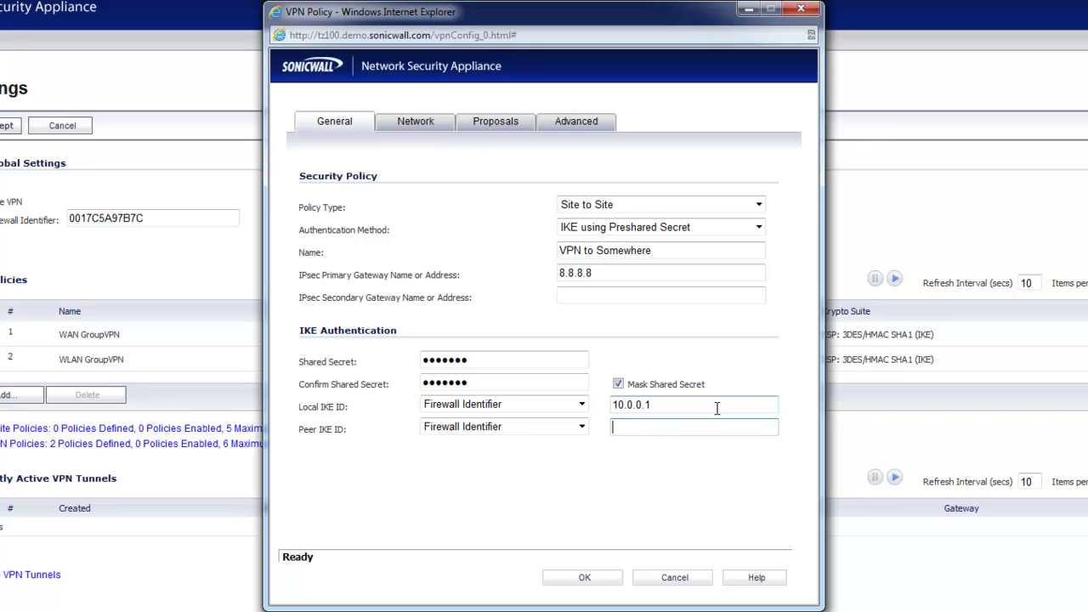
pyautogui.doubleClick(714, 408)
pyautogui.press('BackSpace')
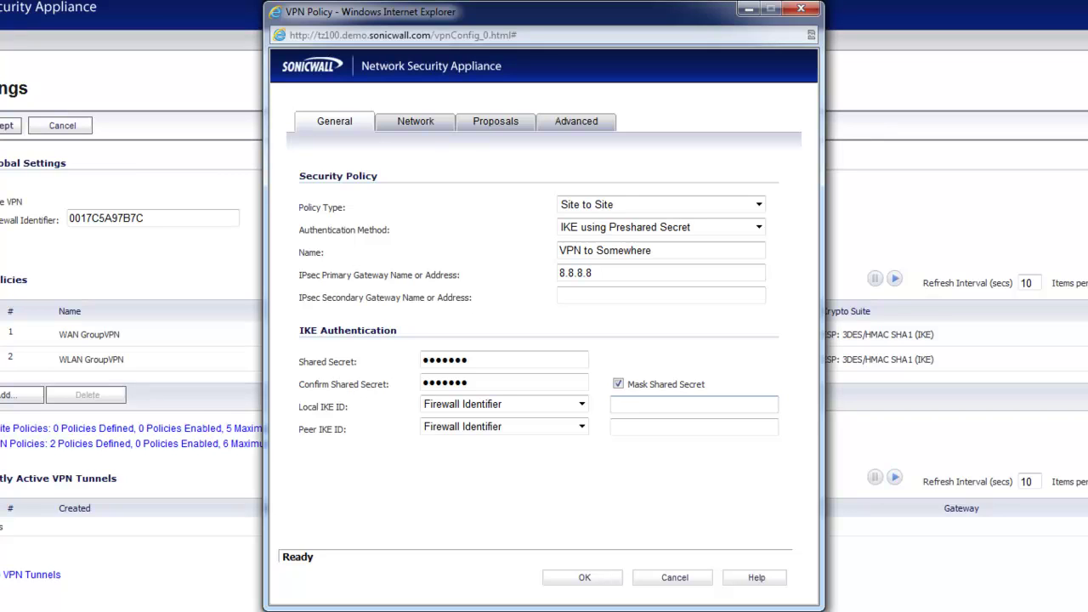
# Enter BobsStoreMD01234 as the local identifier and MainLocationDC04321 for the peer
pyautogui.write('BobsStoreMD01234')
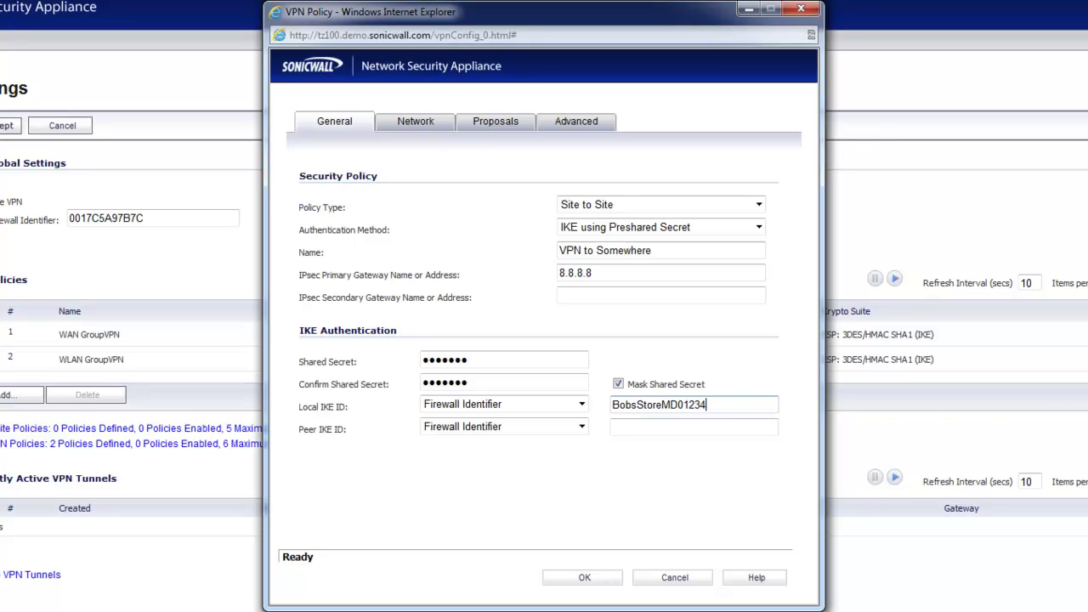
pyautogui.click(672, 427)
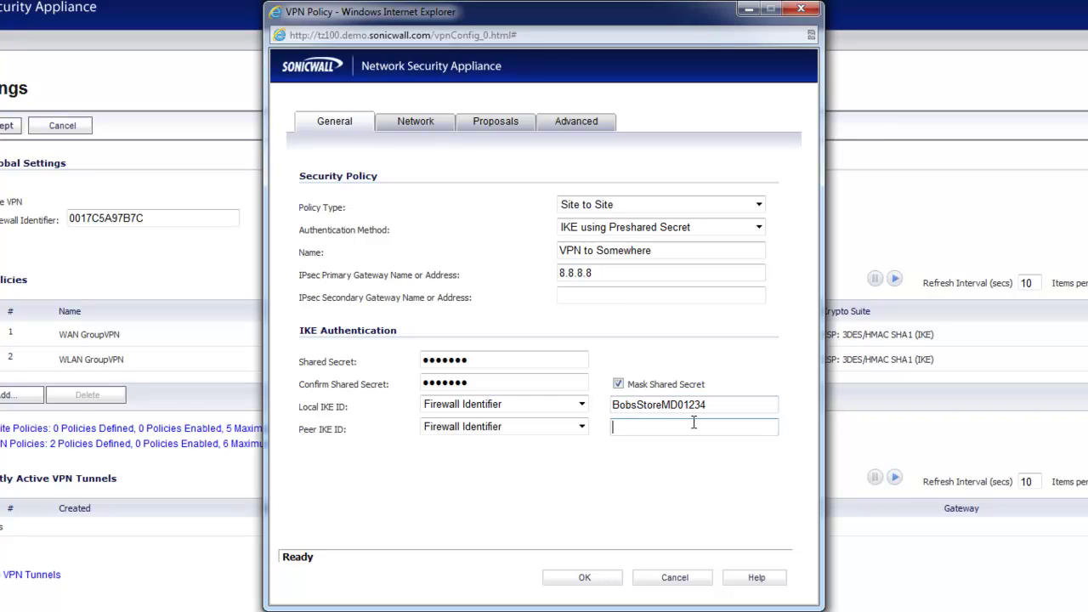
pyautogui.write('MainLocationDC04321')
pyautogui.click(641, 500)
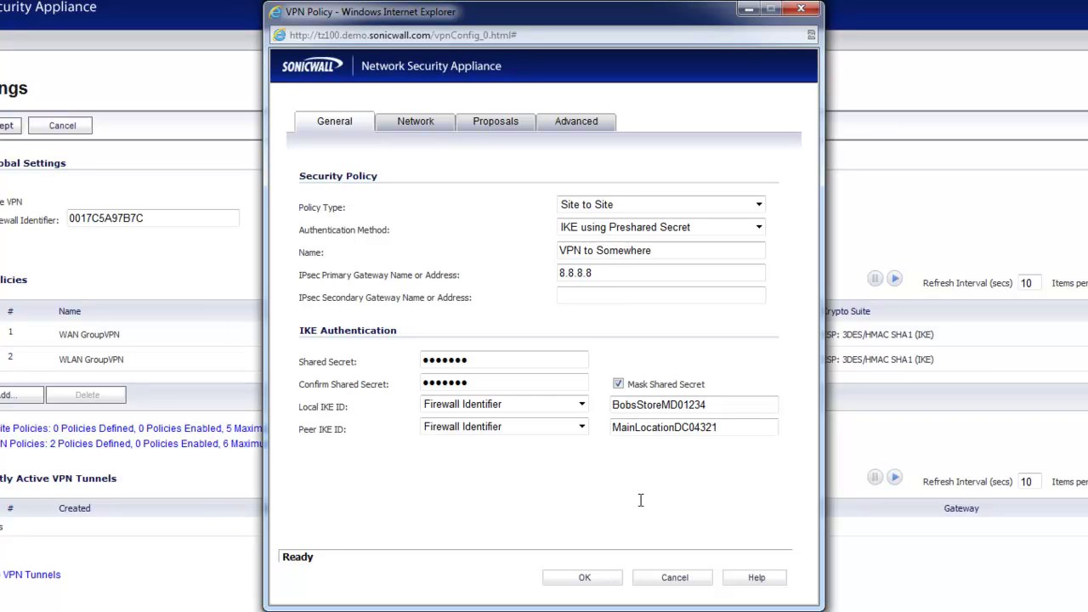
# Change the IKE exchange from Aggressive Mode back to Main Mode, then return to General
pyautogui.click(498, 123)
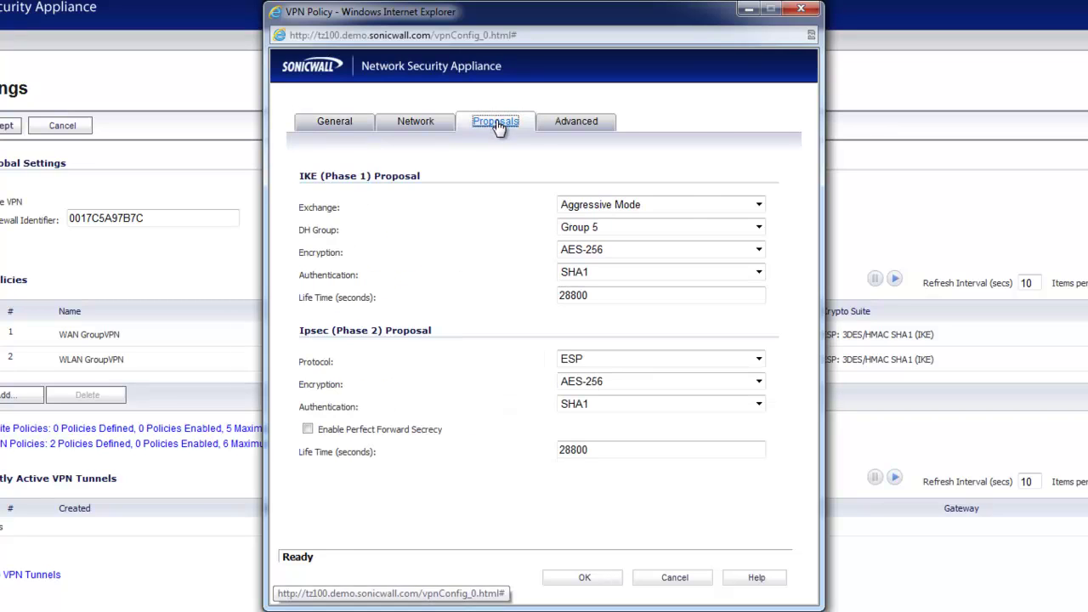
pyautogui.click(340, 131)
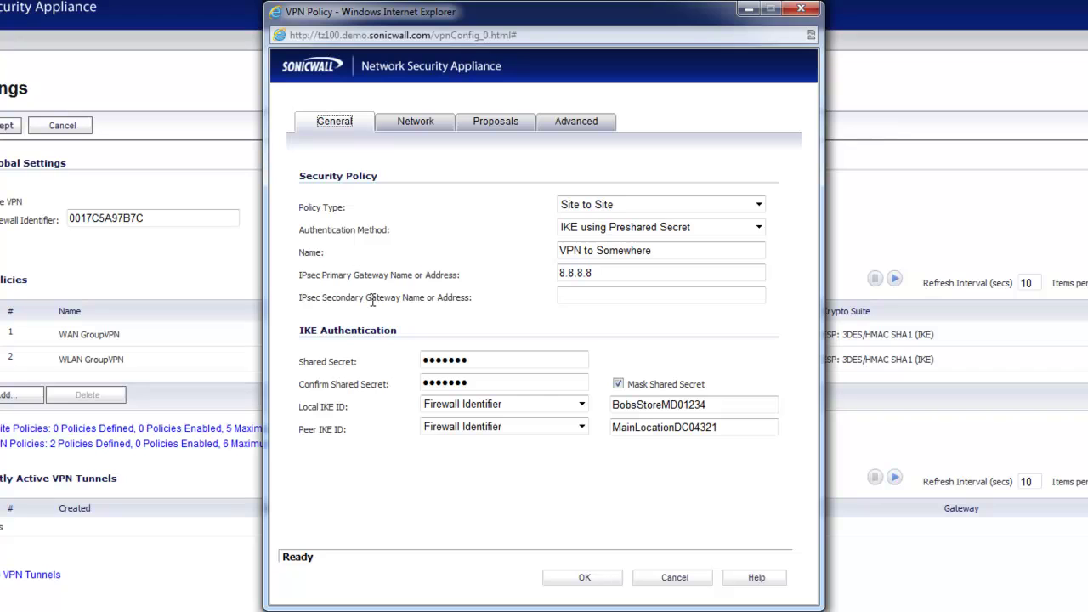
pyautogui.click(500, 123)
pyautogui.click(758, 203)
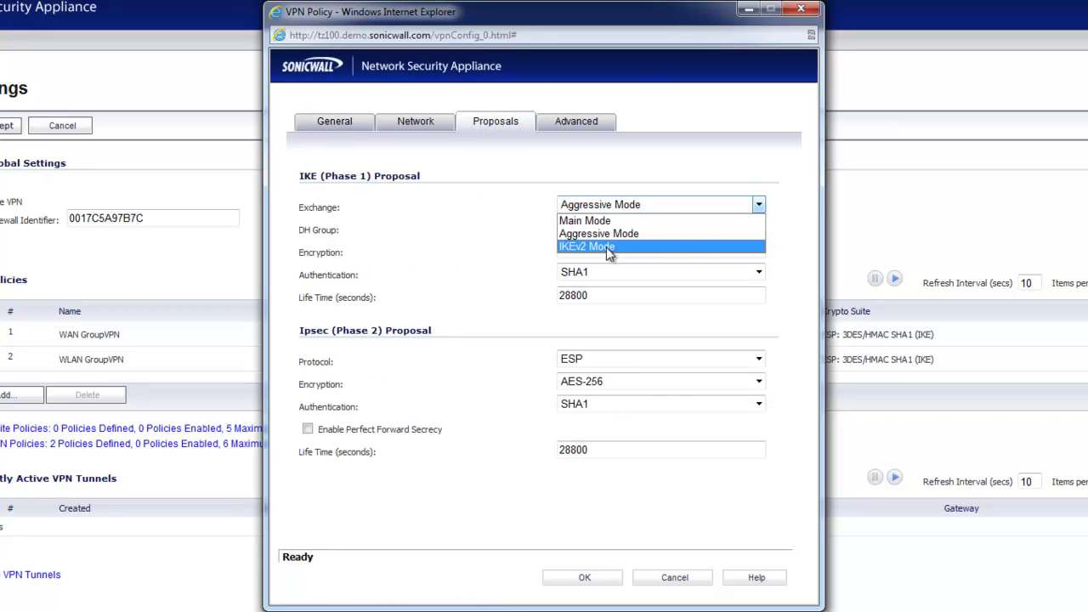
pyautogui.click(587, 220)
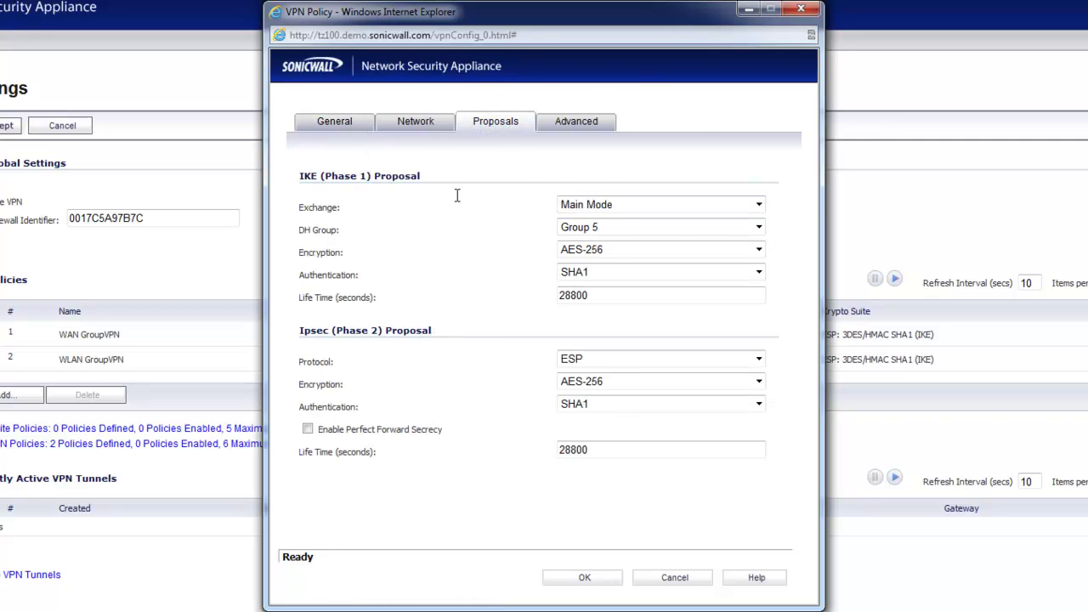
pyautogui.click(327, 125)
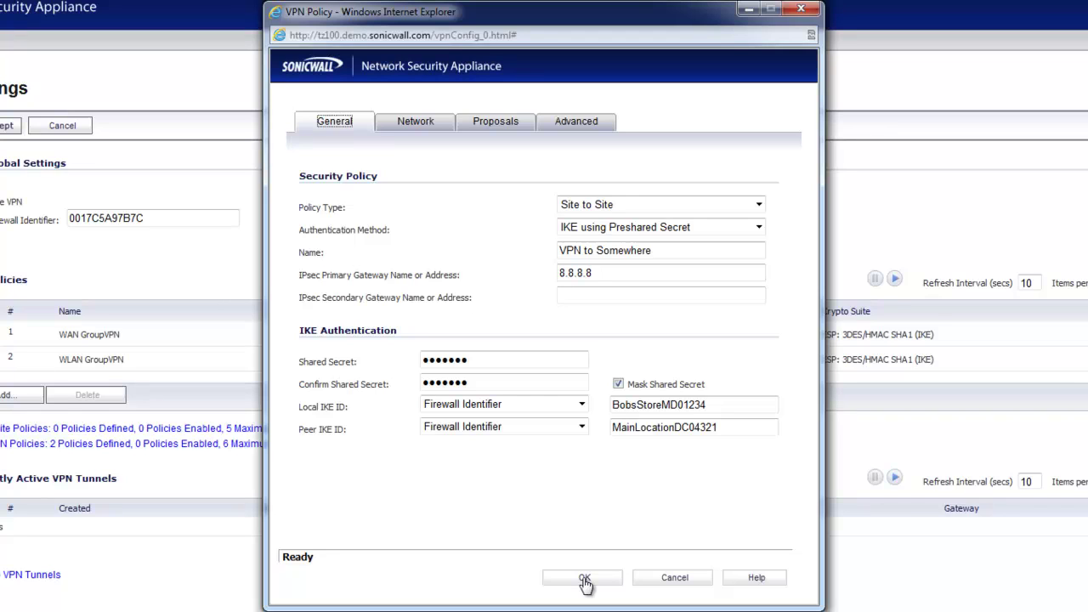
# Set Local and Peer IKE ID types to IP Address and erase both firewall identifier values
pyautogui.click(578, 405)
pyautogui.click(553, 418)
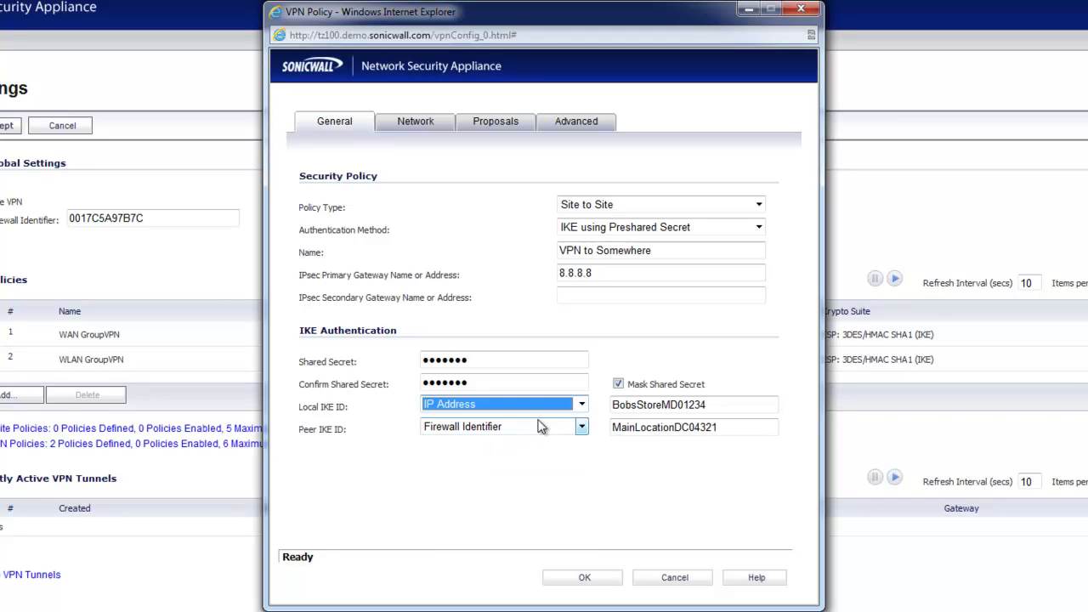
pyautogui.click(537, 426)
pyautogui.click(529, 454)
pyautogui.click(529, 434)
pyautogui.click(530, 443)
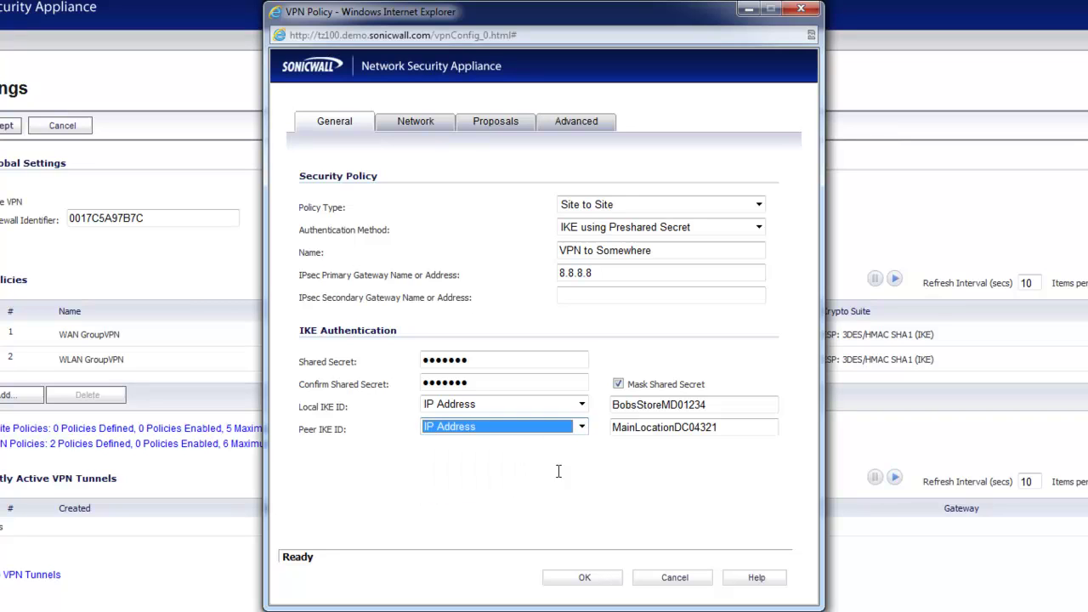
pyautogui.moveTo(718, 427); pyautogui.dragTo(490, 453)
pyautogui.press('BackSpace')
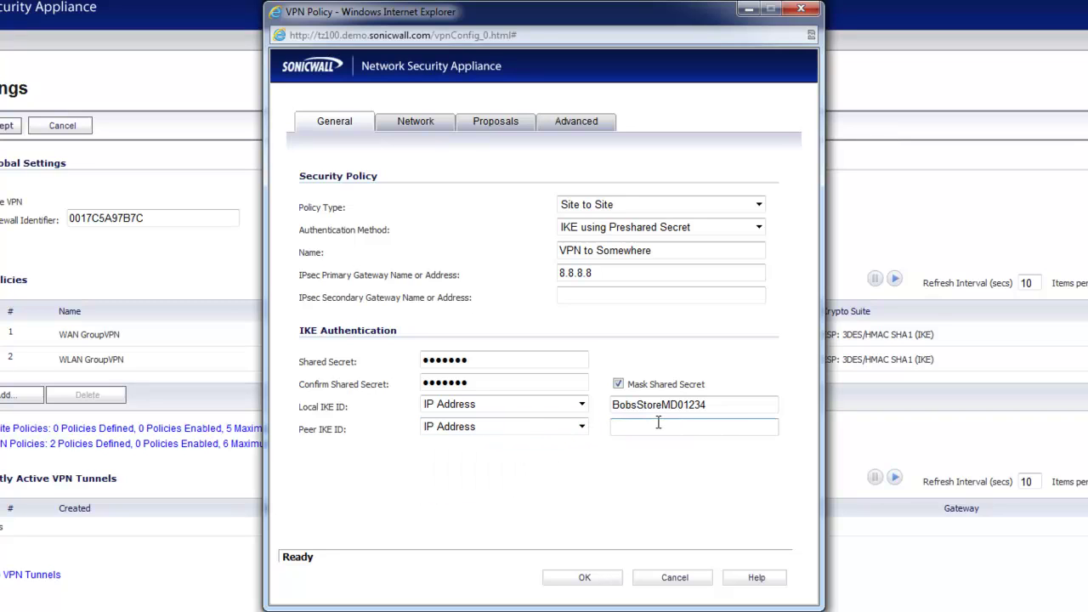
pyautogui.moveTo(720, 405); pyautogui.dragTo(571, 416)
pyautogui.press('BackSpace')
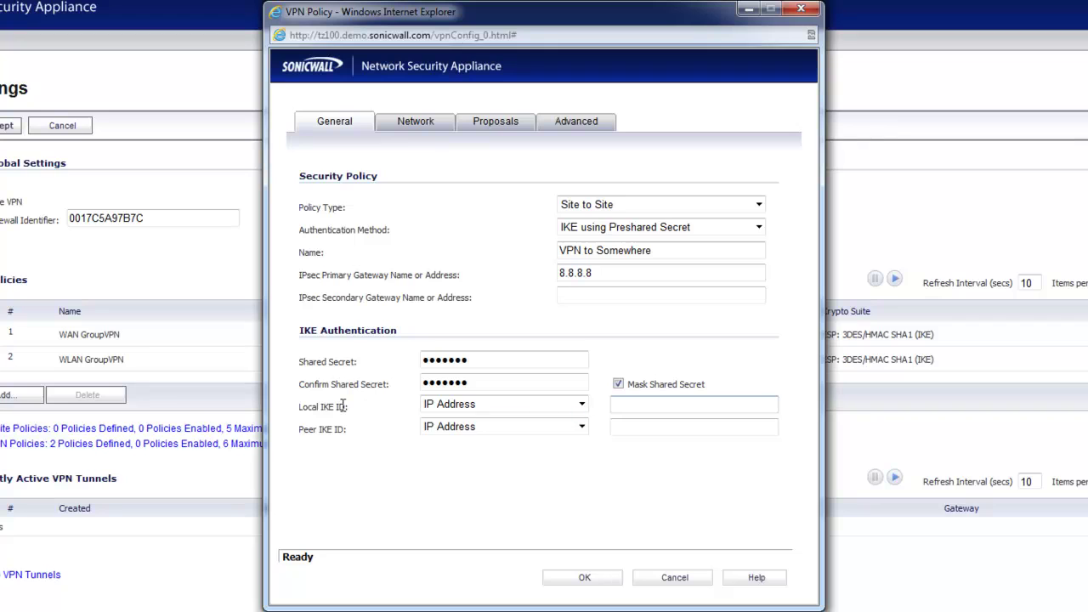
pyautogui.click(289, 409)
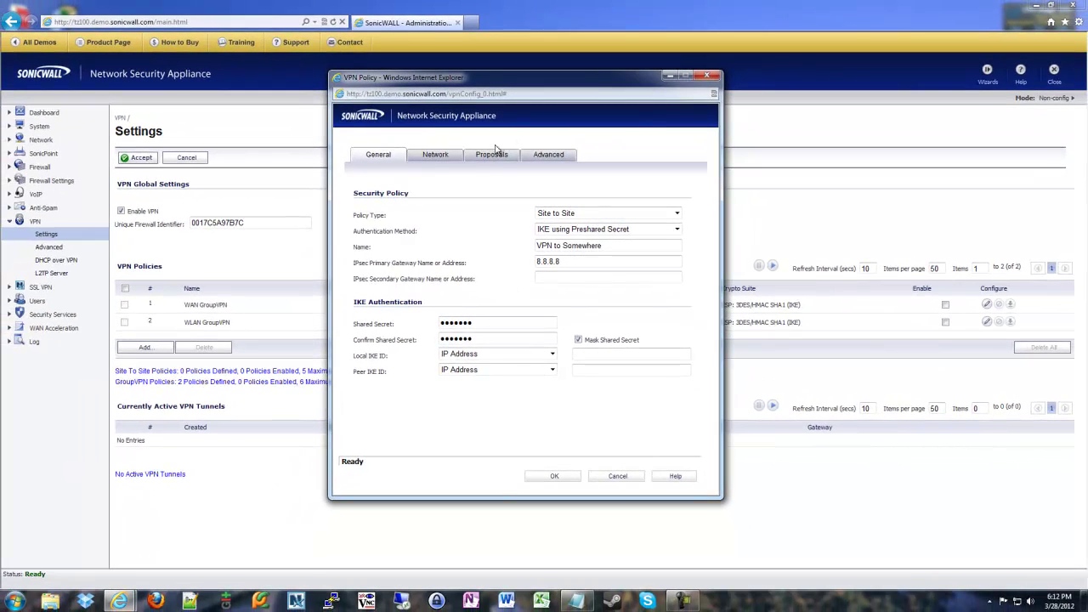
# Switch the exchange to IKEv2 Mode, then cancel the VPN policy without saving
pyautogui.click(491, 154)
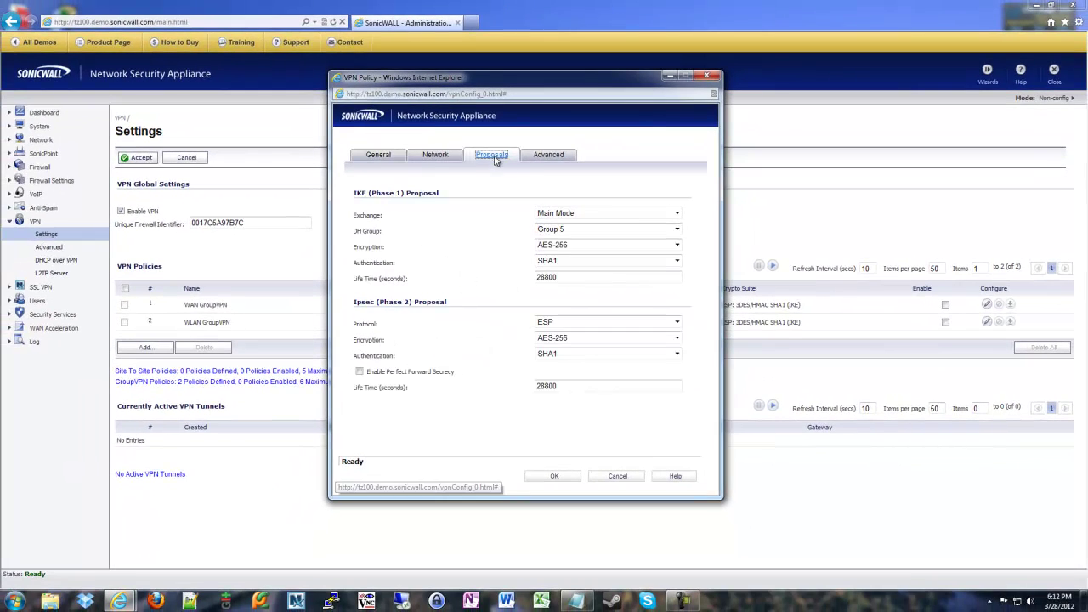
pyautogui.click(607, 213)
pyautogui.click(560, 248)
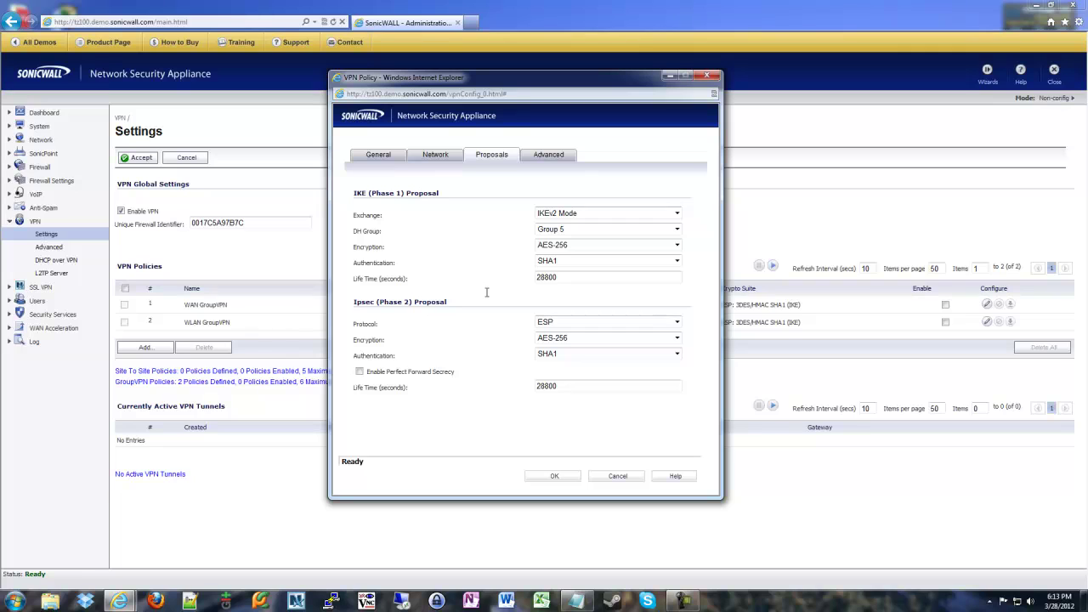
pyautogui.doubleClick(375, 265)
pyautogui.click(460, 268)
pyautogui.click(616, 478)
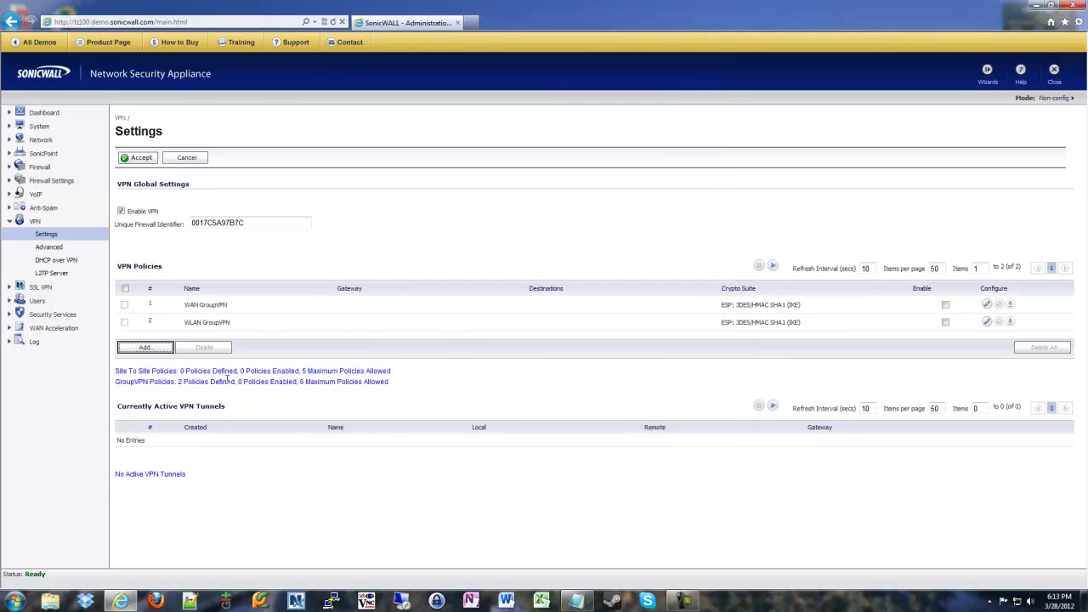
# Go to VPN > Advanced and open the IKEv2 Dynamic Client Proposal configuration
pyautogui.click(48, 247)
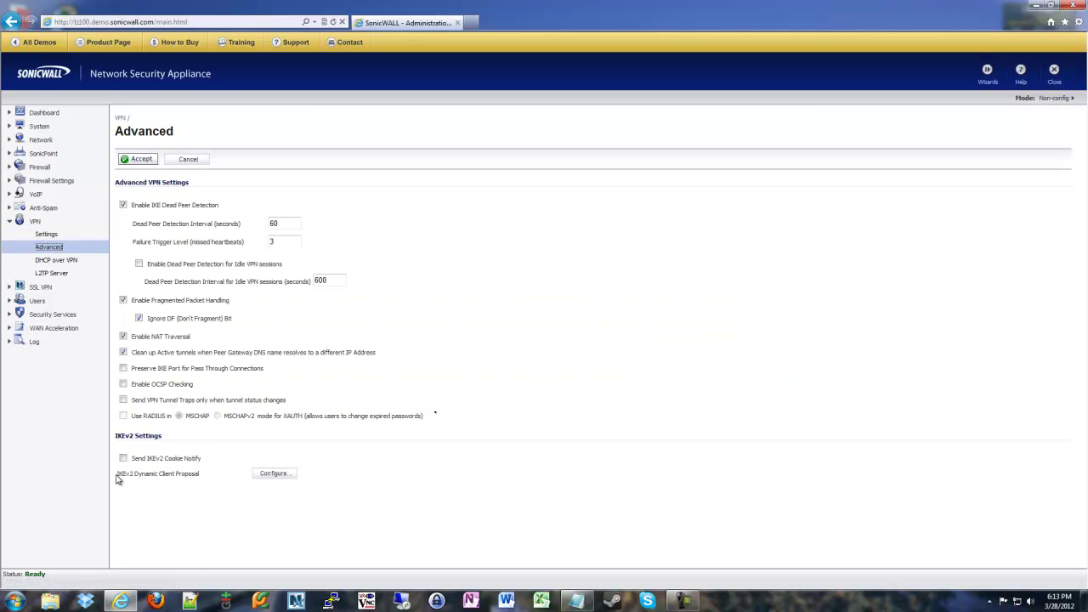
pyautogui.moveTo(117, 473); pyautogui.dragTo(203, 475)
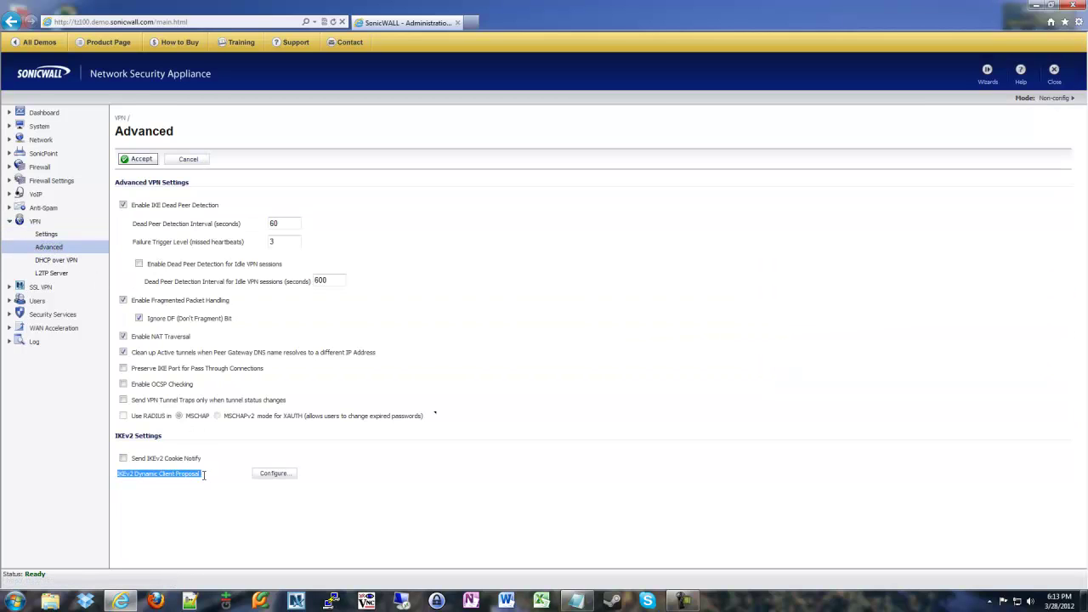
pyautogui.click(273, 473)
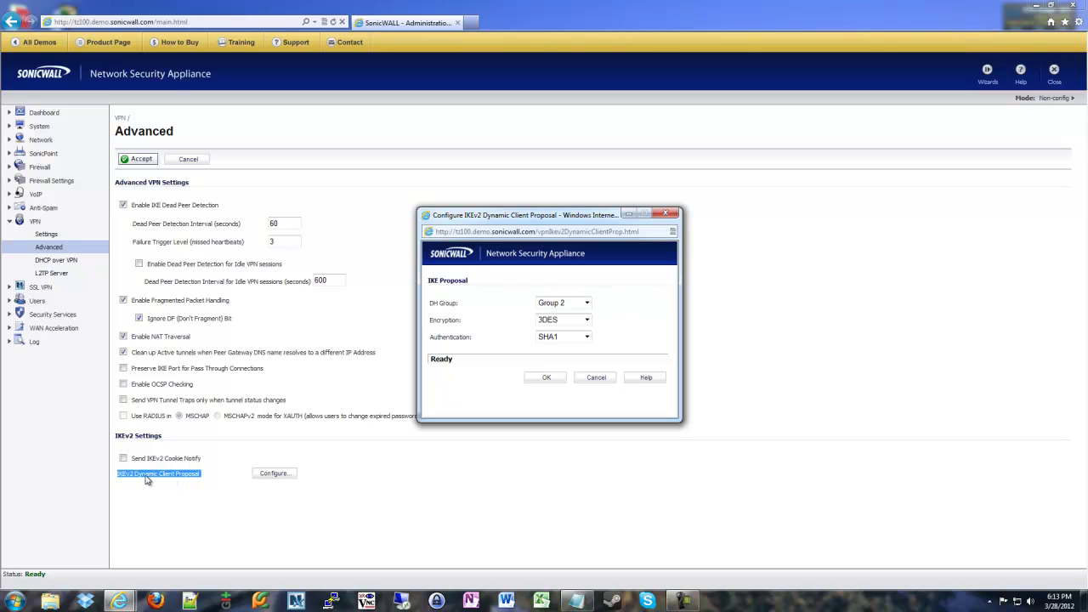
# Try DH Group 5, AES-256, then Group 14 in the client proposal, and cancel without saving
pyautogui.click(563, 304)
pyautogui.click(569, 335)
pyautogui.click(562, 320)
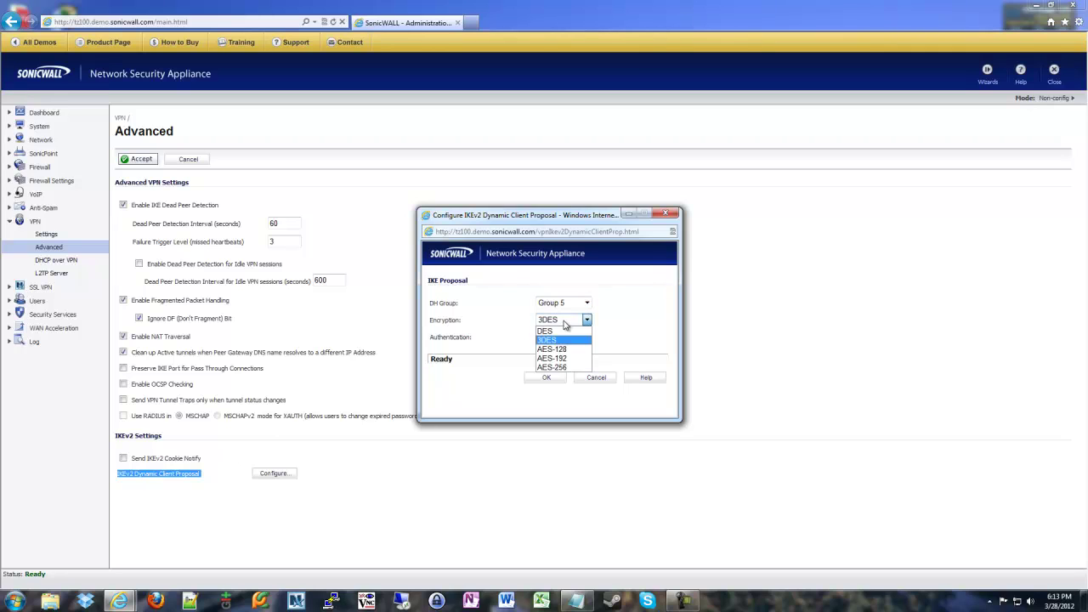
pyautogui.click(561, 365)
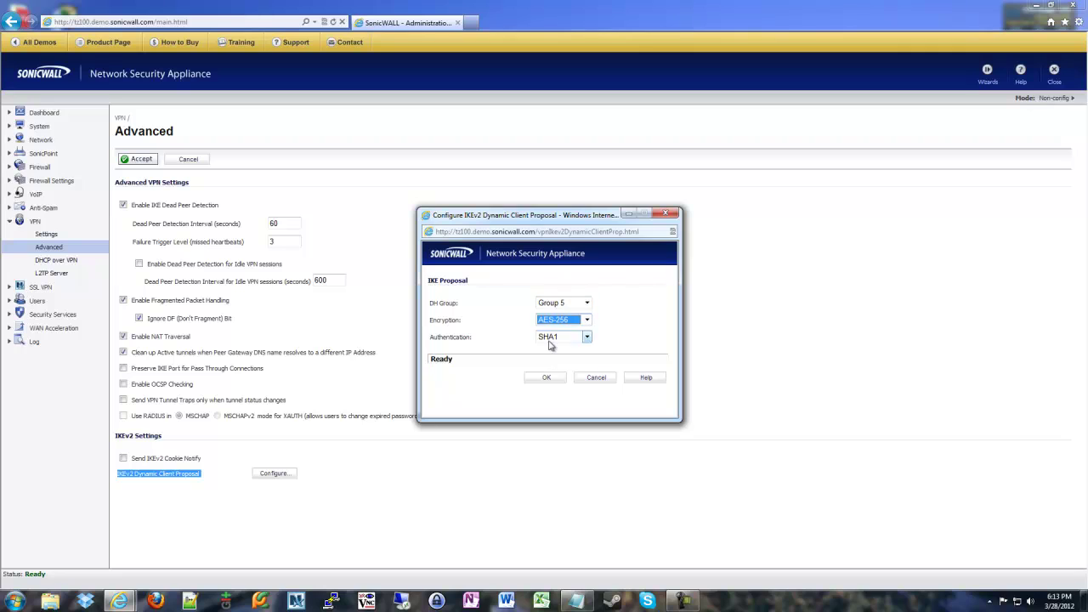
pyautogui.click(563, 304)
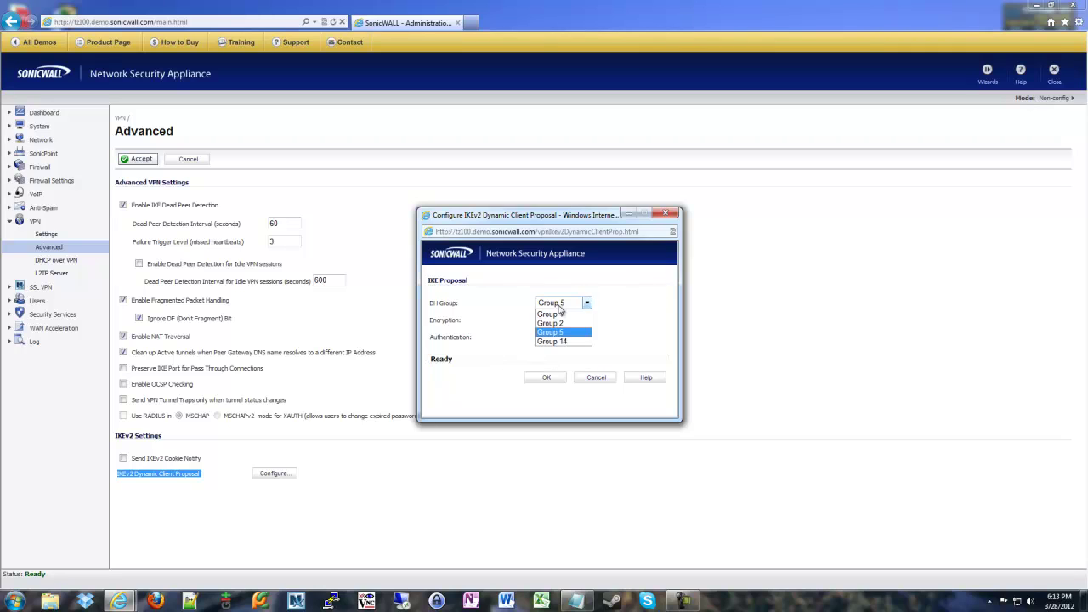
pyautogui.click(556, 342)
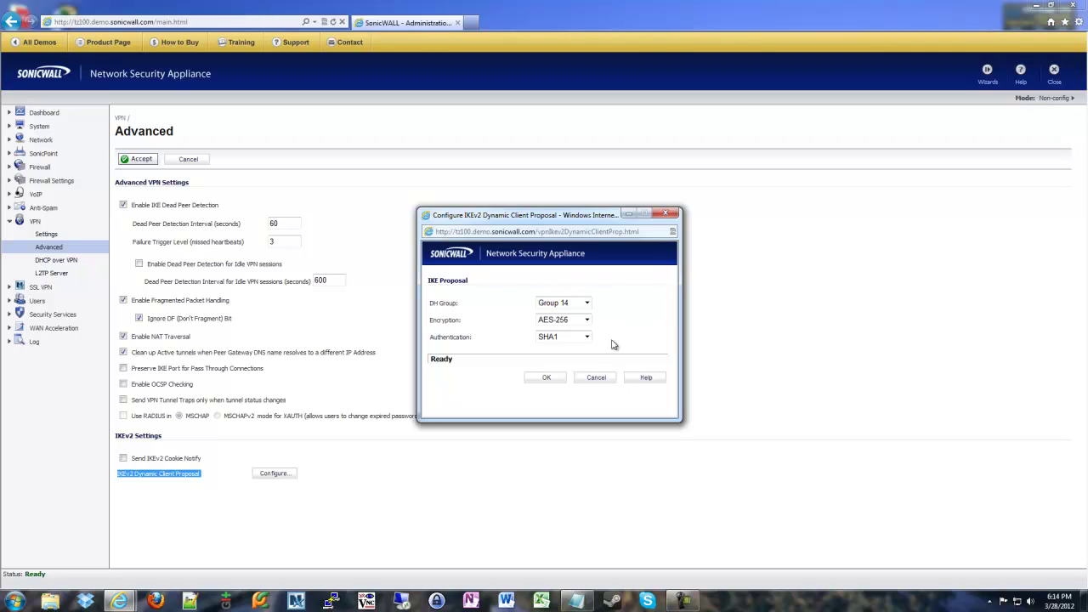
pyautogui.click(596, 377)
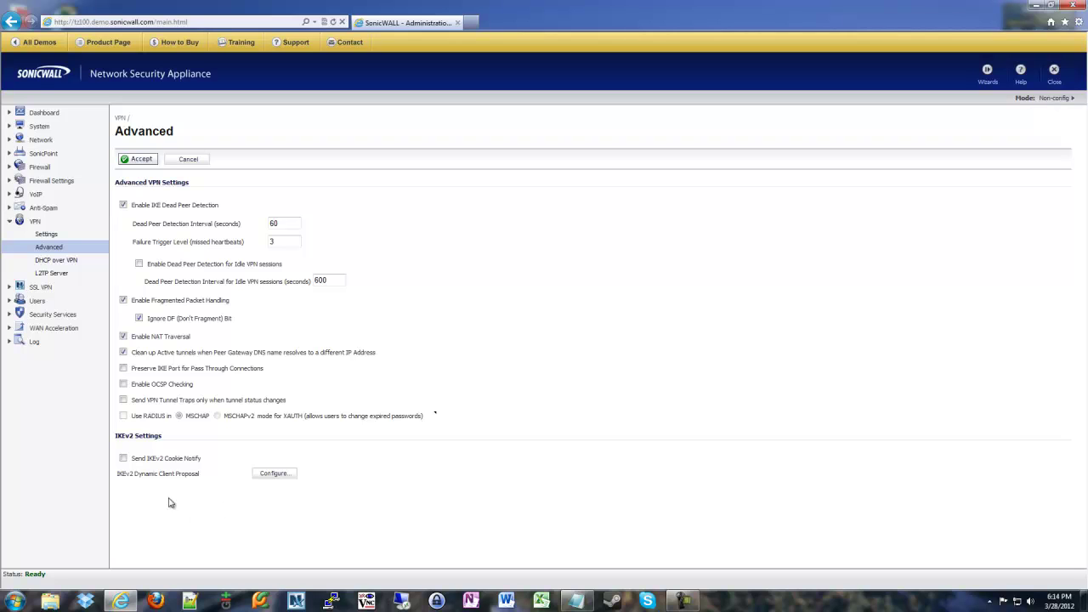
# Go back to VPN > Settings and add a new VPN policy
pyautogui.click(45, 234)
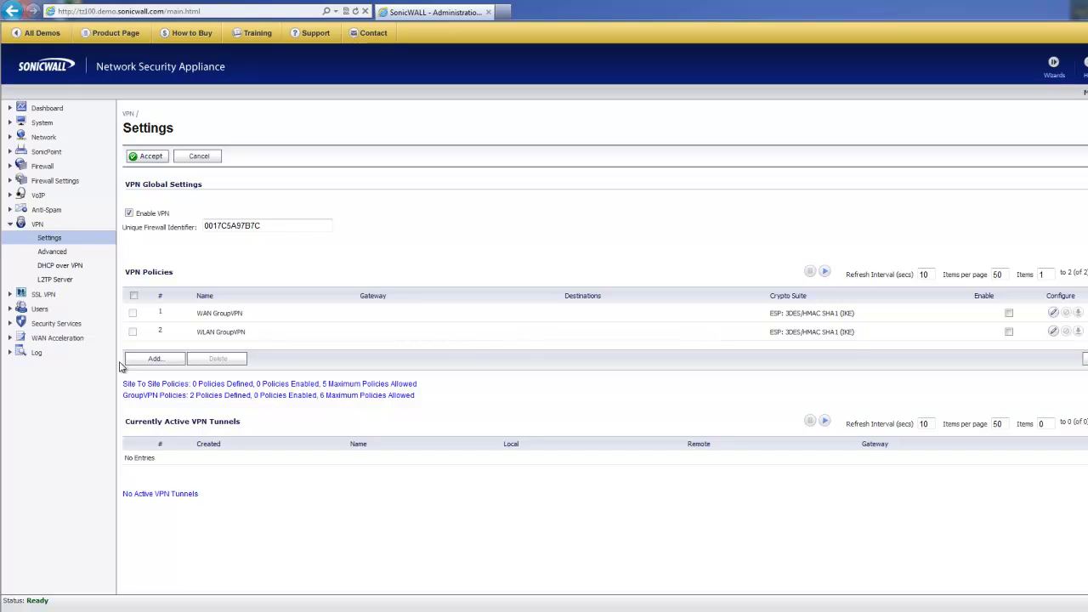
pyautogui.click(132, 360)
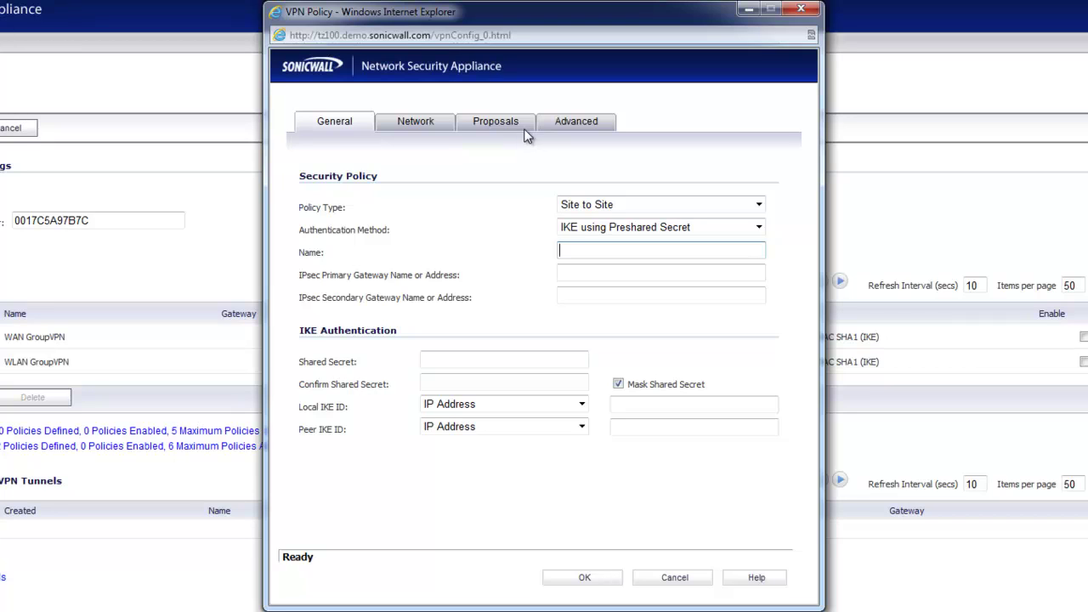
# View the new policy's default Main Mode, 3DES and SHA1 proposals
pyautogui.click(493, 125)
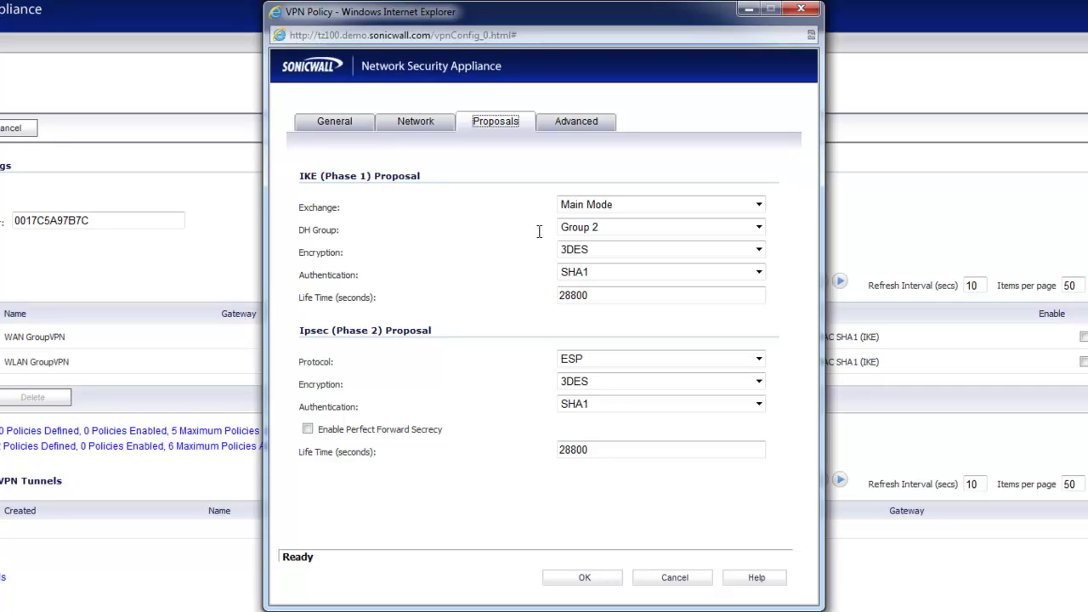
pyautogui.click(497, 223)
# Back on the General settings, set the IPsec Primary Gateway to 8.8.8.8
pyautogui.click(351, 121)
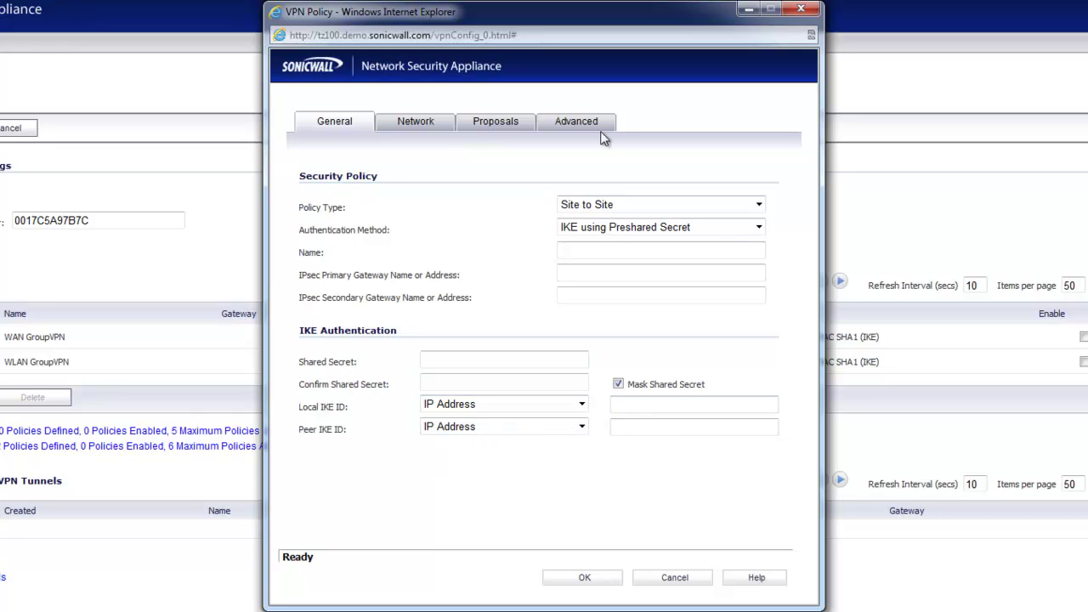
pyautogui.click(503, 126)
pyautogui.click(329, 123)
pyautogui.click(628, 273)
pyautogui.write('8.8.8.8')
# Leave the local IKE ID empty and set the Peer IKE ID to 10.1.10.2
pyautogui.click(626, 406)
pyautogui.write('10.1.10.')
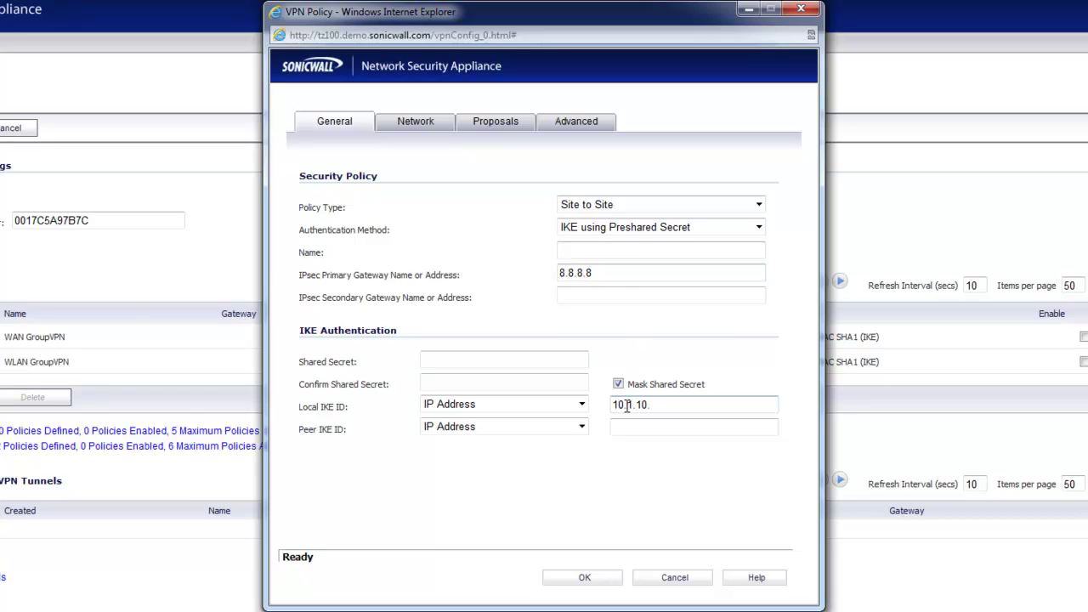
pyautogui.write('2')
pyautogui.hotkey('ctrl', 'a')
pyautogui.press('BackSpace')
pyautogui.click(625, 426)
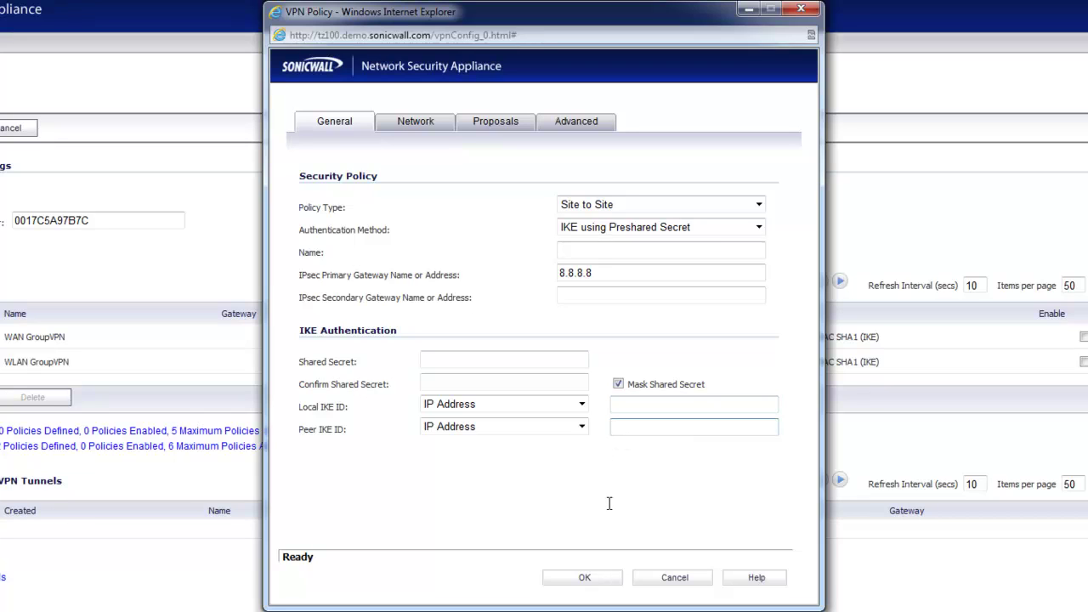
pyautogui.write('10.1.10.2')
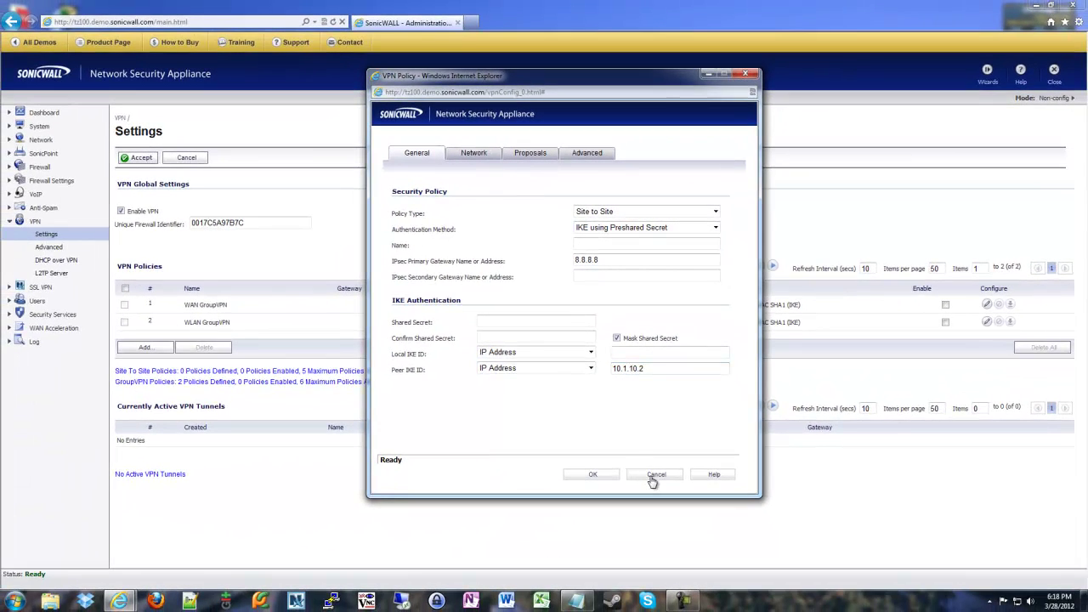
# Cancel the VPN Policy dialog without saving
pyautogui.click(655, 474)
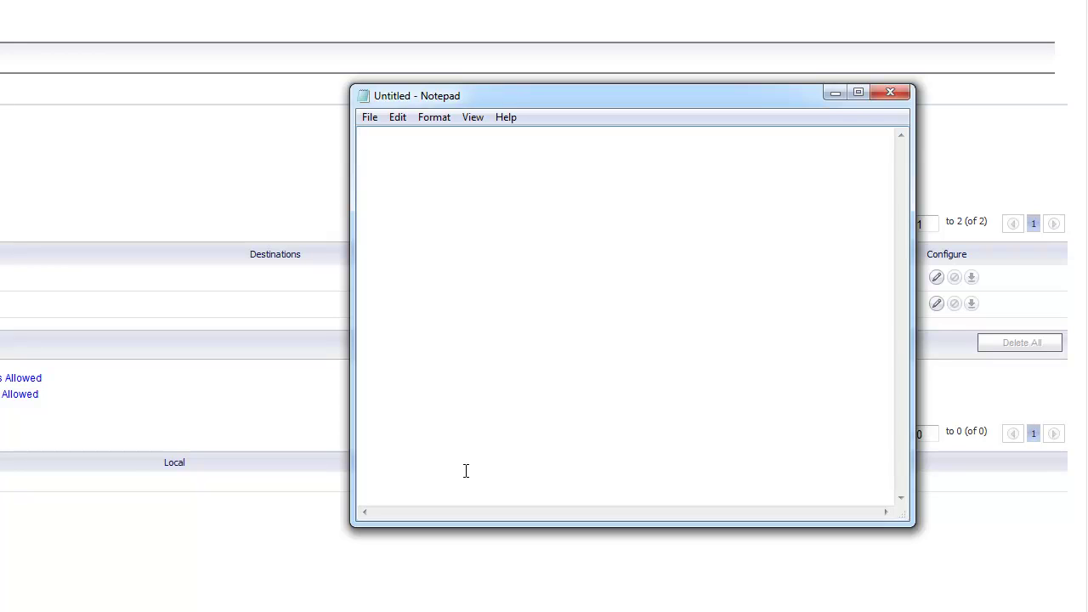
# Type the notes UDP - 500, UDP - 4500 and 50 51 into Notepad
pyautogui.write('UDP - 500')
pyautogui.press('Home')
pyautogui.press('Return')
pyautogui.press('Return')
pyautogui.press('Return')
pyautogui.write('UDP - 4500')
pyautogui.write('5051')
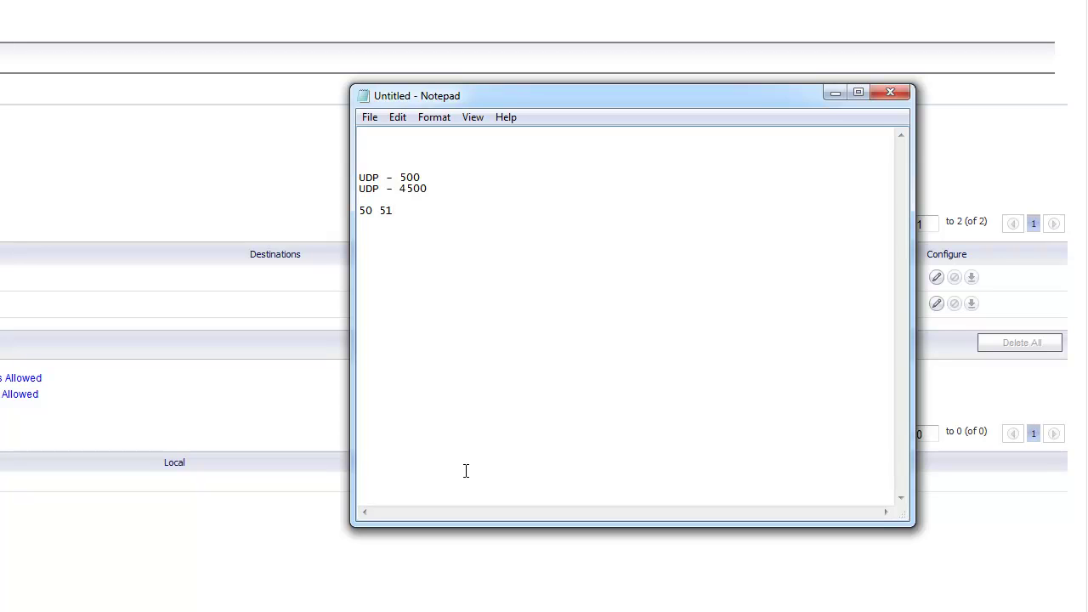
pyautogui.press('BackSpace')
pyautogui.press('BackSpace')
pyautogui.press('BackSpace')
pyautogui.press('BackSpace')
pyautogui.press('BackSpace')
# Add a 443 4433 line, then delete all port note lines and close Notepad
pyautogui.write('443 ')
pyautogui.write('4433')
pyautogui.hotkey('shift', 'Up')
pyautogui.hotkey('shift', 'Up')
pyautogui.hotkey('shift', 'Up')
pyautogui.hotkey('shift', 'Up')
pyautogui.hotkey('shift', 'Up')
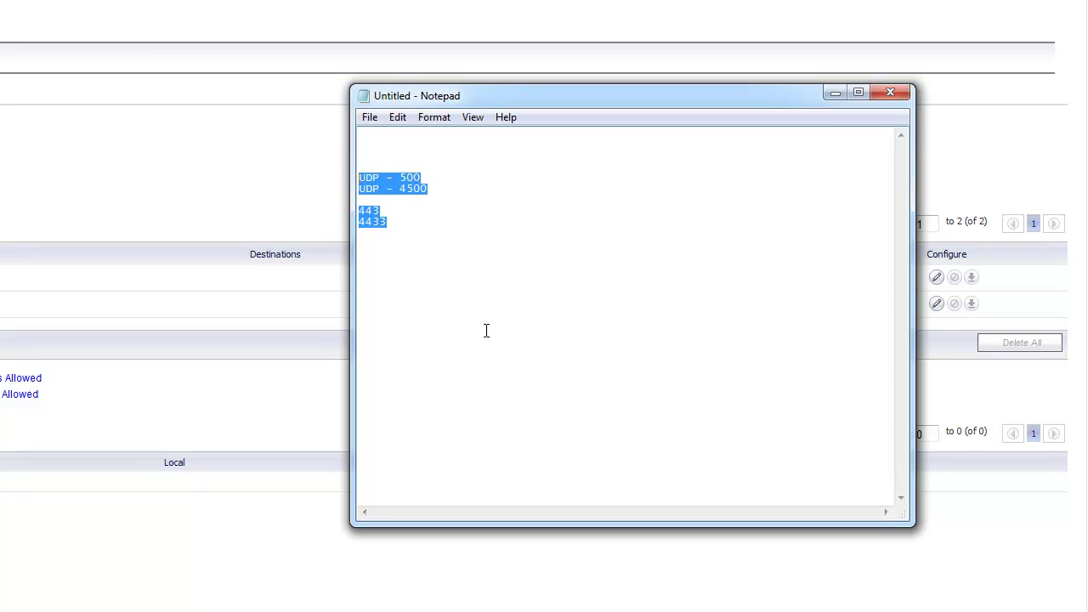
pyautogui.press('Delete')
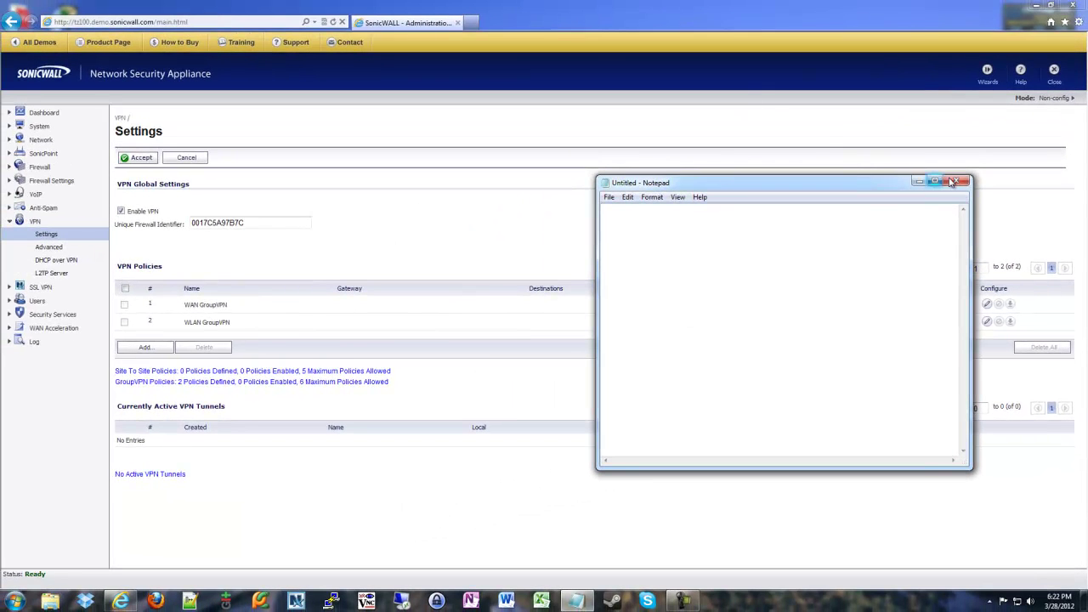
pyautogui.click(955, 179)
# Choose Don't Save to discard the Notepad notes
pyautogui.click(565, 302)
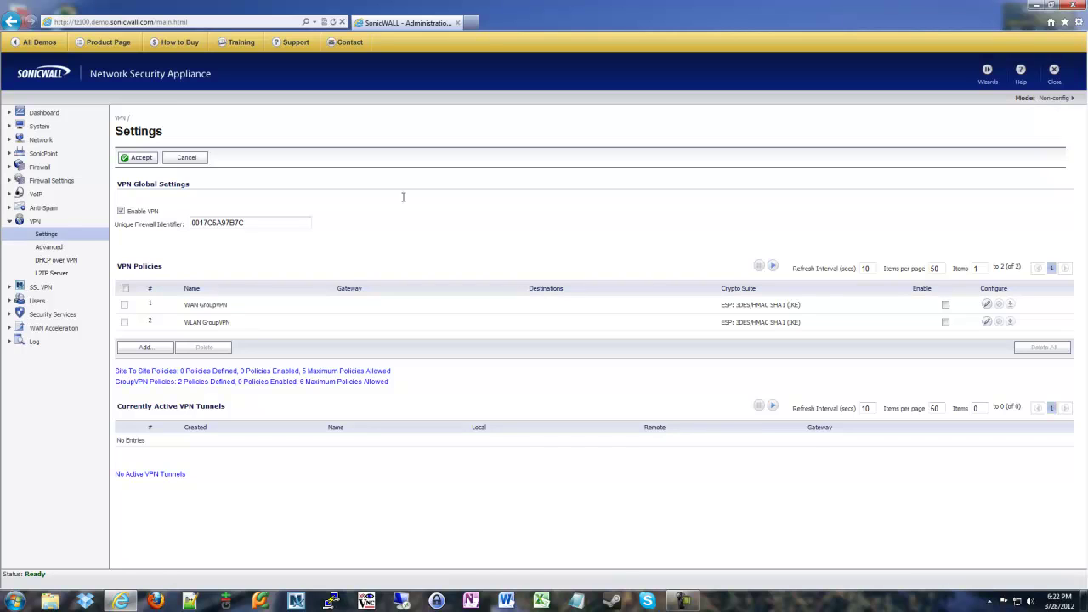
# Add a new VPN policy and set its Phase 1 exchange to Aggressive Mode
pyautogui.click(144, 346)
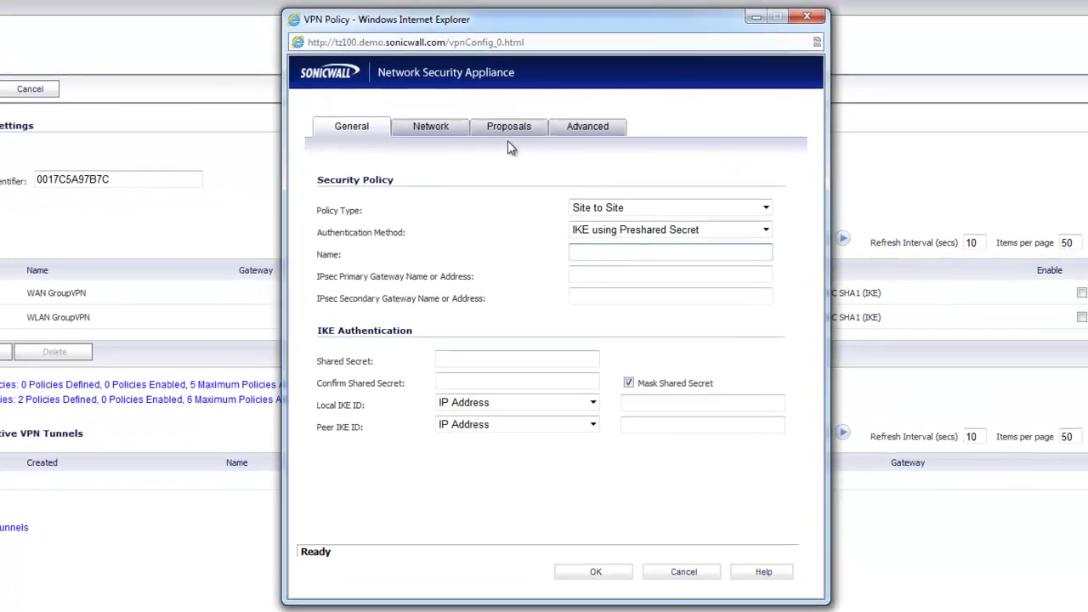
pyautogui.click(532, 184)
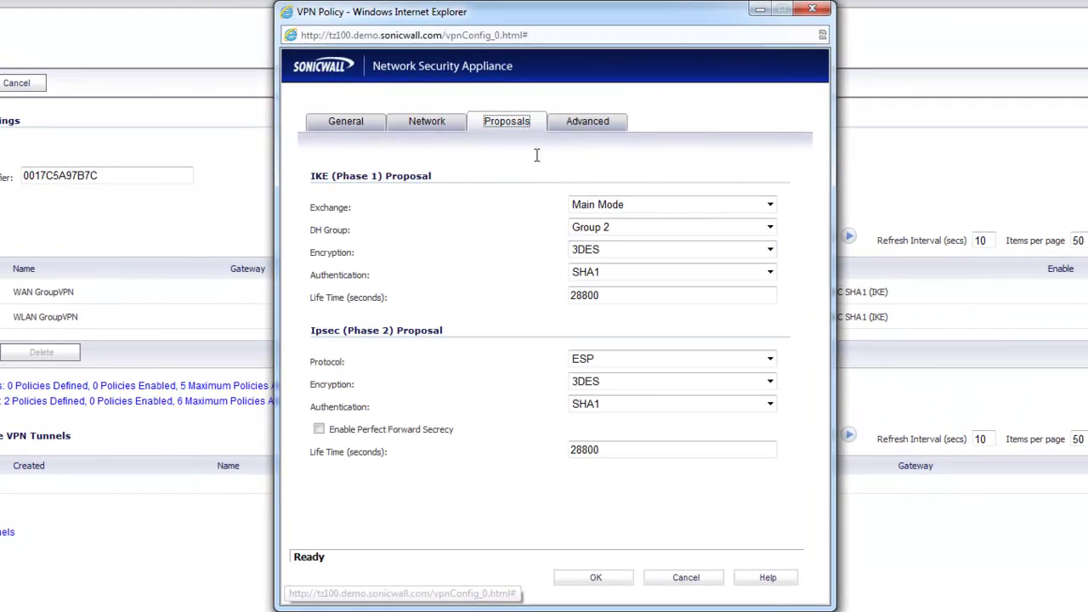
pyautogui.click(598, 205)
pyautogui.click(596, 234)
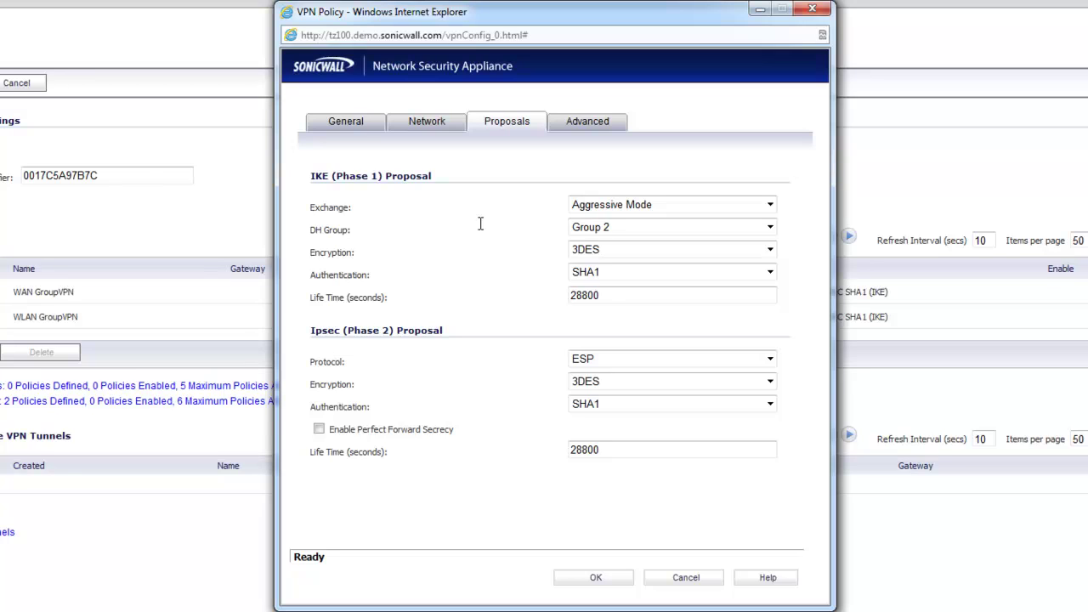
# On the General tab, name the policy MainStore with primary gateway 8.8.8.8
pyautogui.click(351, 128)
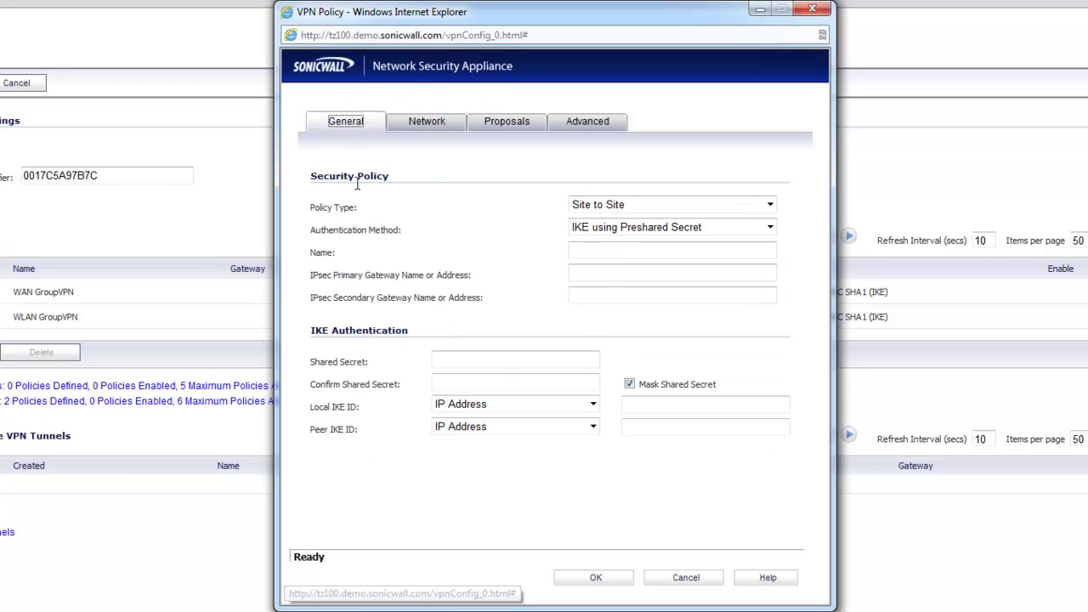
pyautogui.click(656, 250)
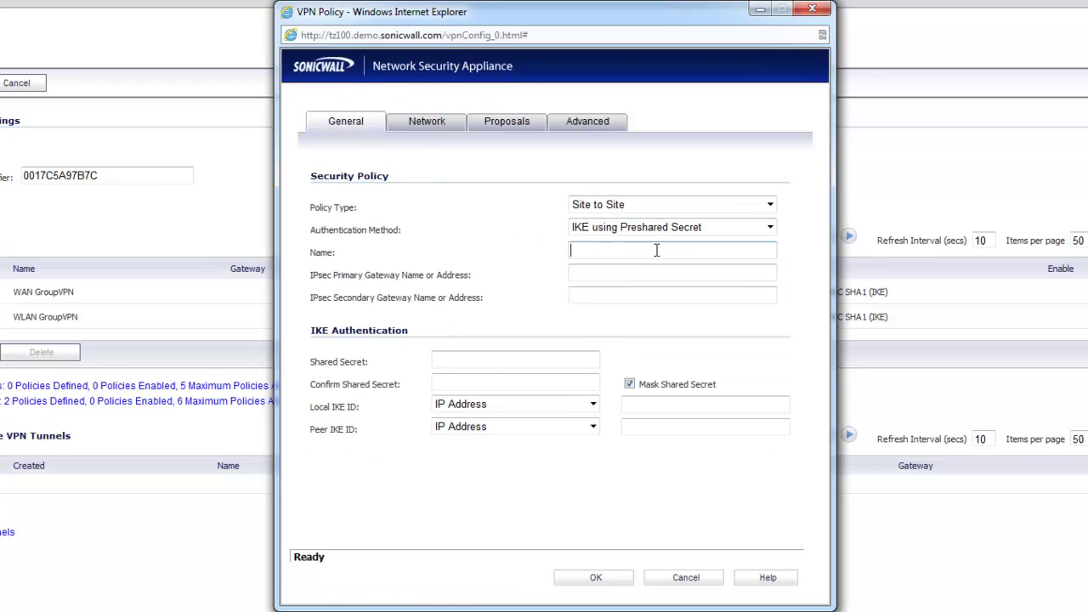
pyautogui.write('MainStore')
pyautogui.press('Tab')
pyautogui.write('8.8.8.8')
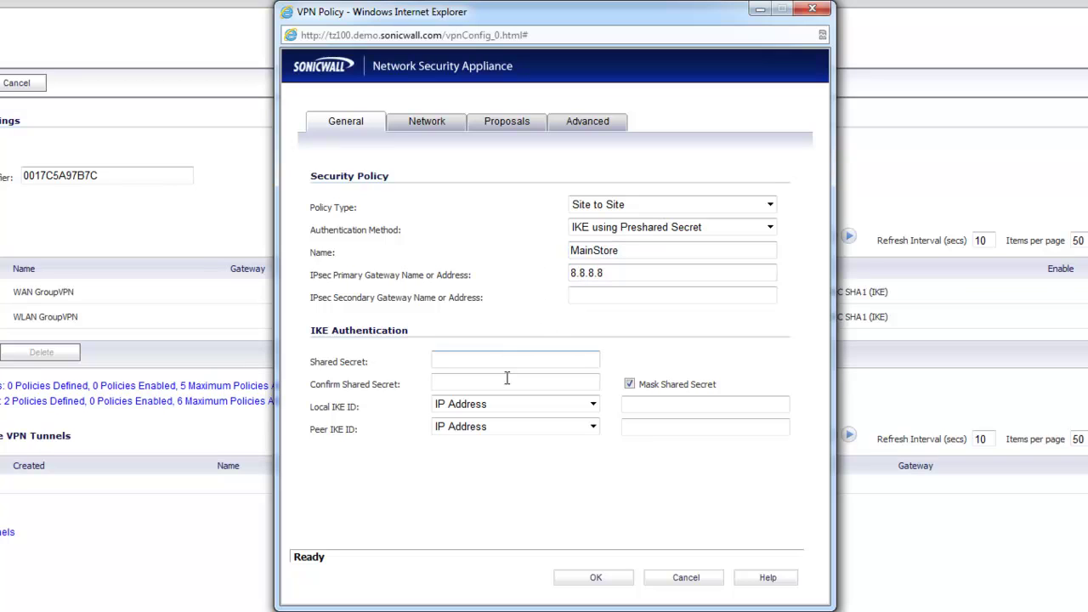
# Set local and peer IKE ID types to Firewall Identifier and enter and confirm the shared secret
pyautogui.click(506, 405)
pyautogui.click(490, 459)
pyautogui.click(510, 428)
pyautogui.click(516, 480)
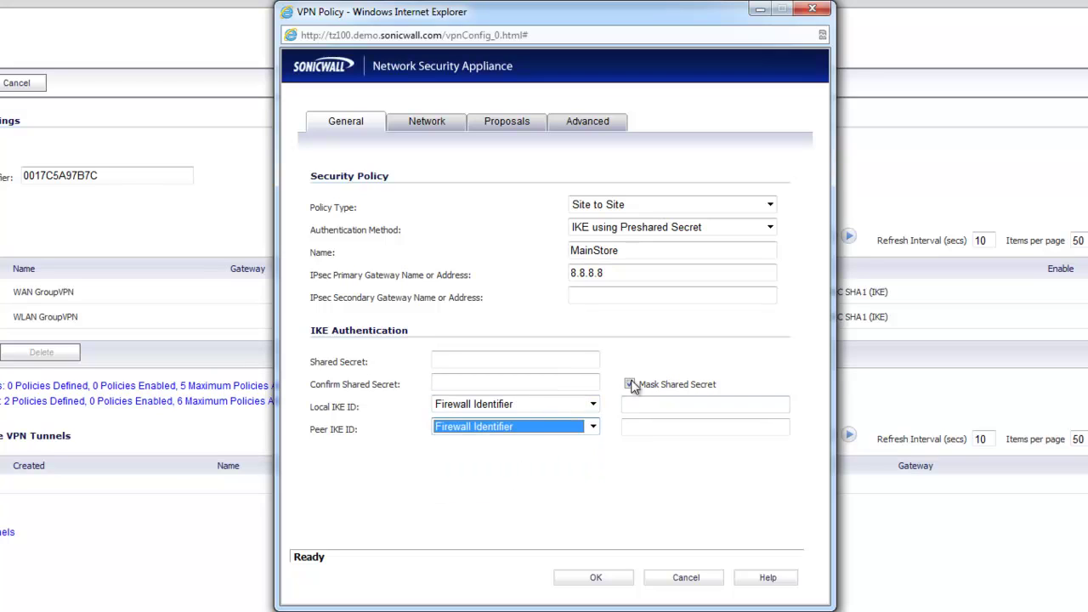
pyautogui.click(558, 355)
pyautogui.write('123')
pyautogui.click(515, 387)
pyautogui.write('123')
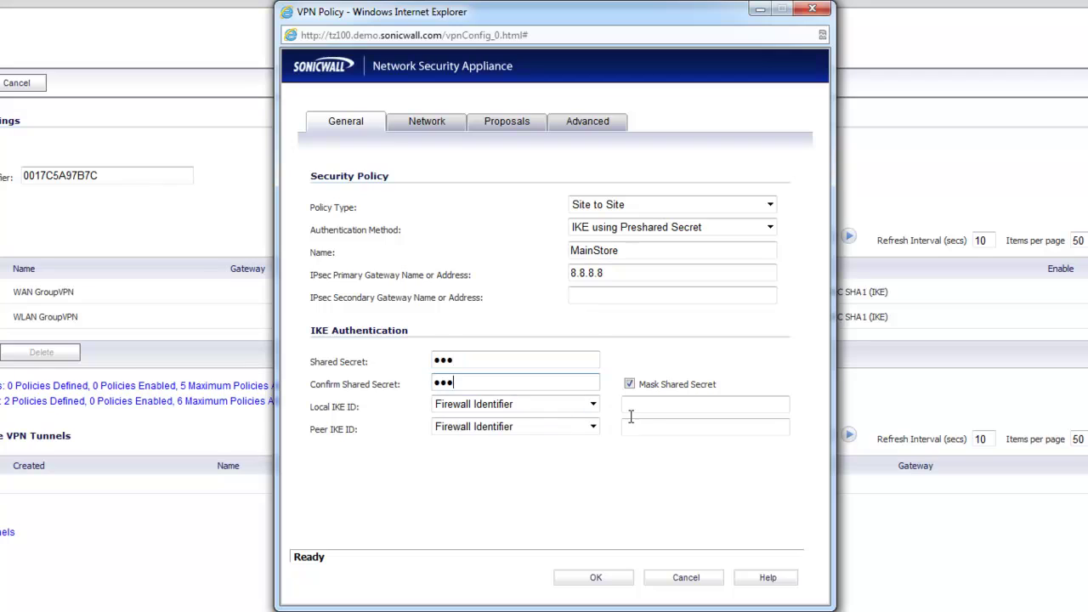
# Enter local firewall identifier MySonicwall and start the peer identifier OtherSonicwall
pyautogui.click(634, 406)
pyautogui.write('MySonicwall')
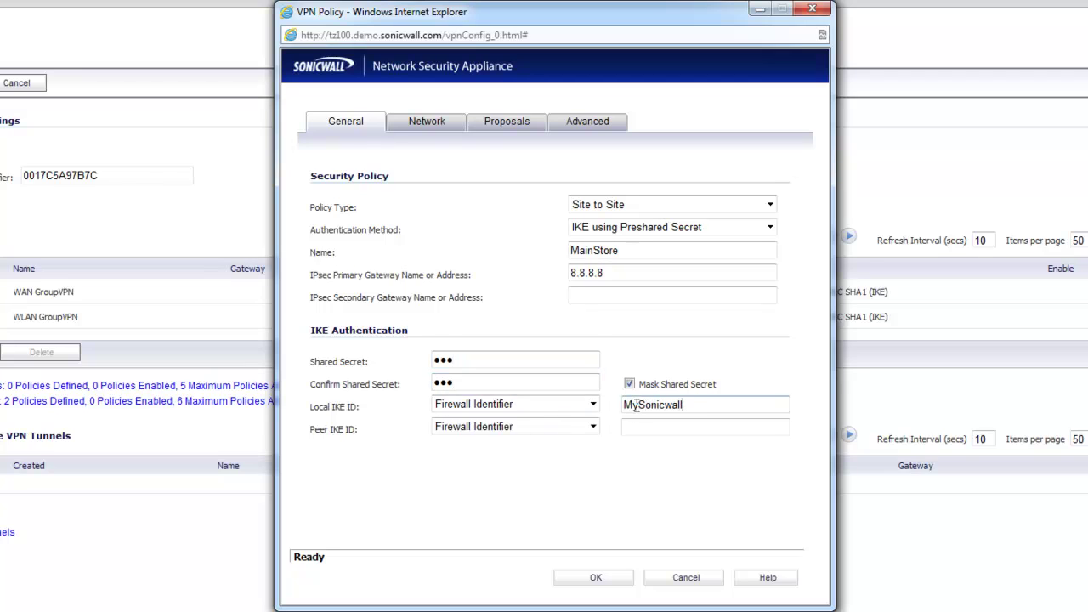
pyautogui.press('Tab')
pyautogui.press('Tab')
pyautogui.write('OtherSonicWAL')
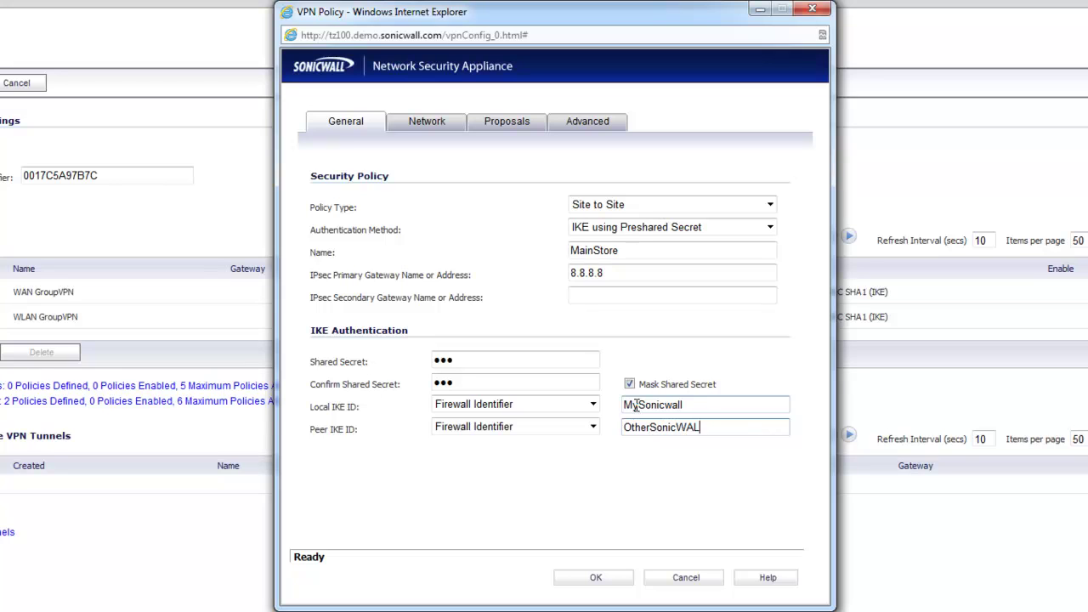
pyautogui.press('BackSpace')
pyautogui.press('BackSpace')
pyautogui.press('BackSpace')
# Finish peer ID OtherSonicwall, choose LAN Subnets as local network, then review Proposals and Advanced
pyautogui.write('wall')
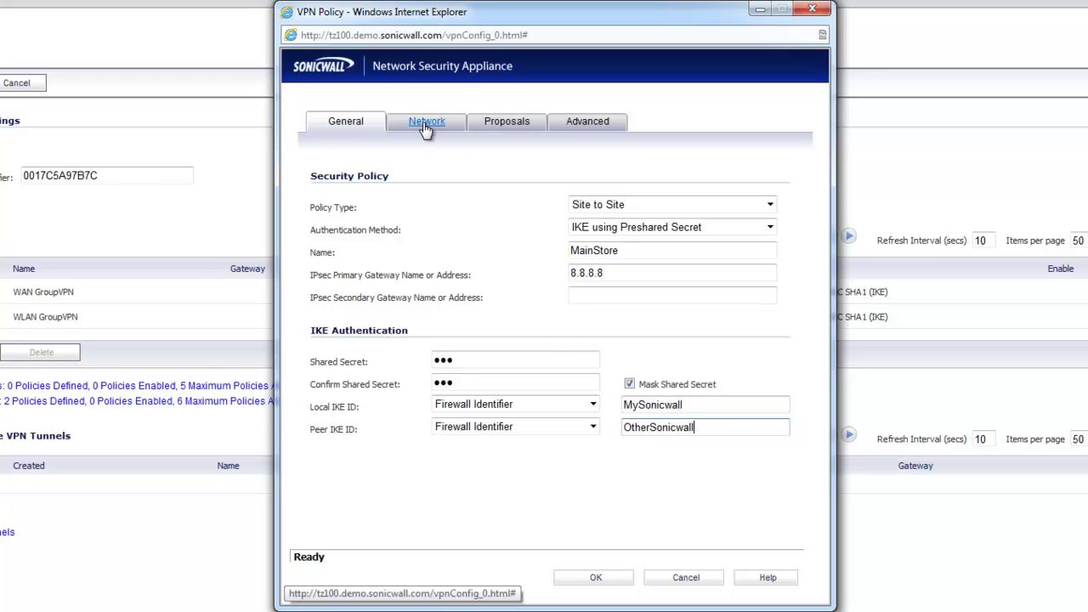
pyautogui.click(427, 125)
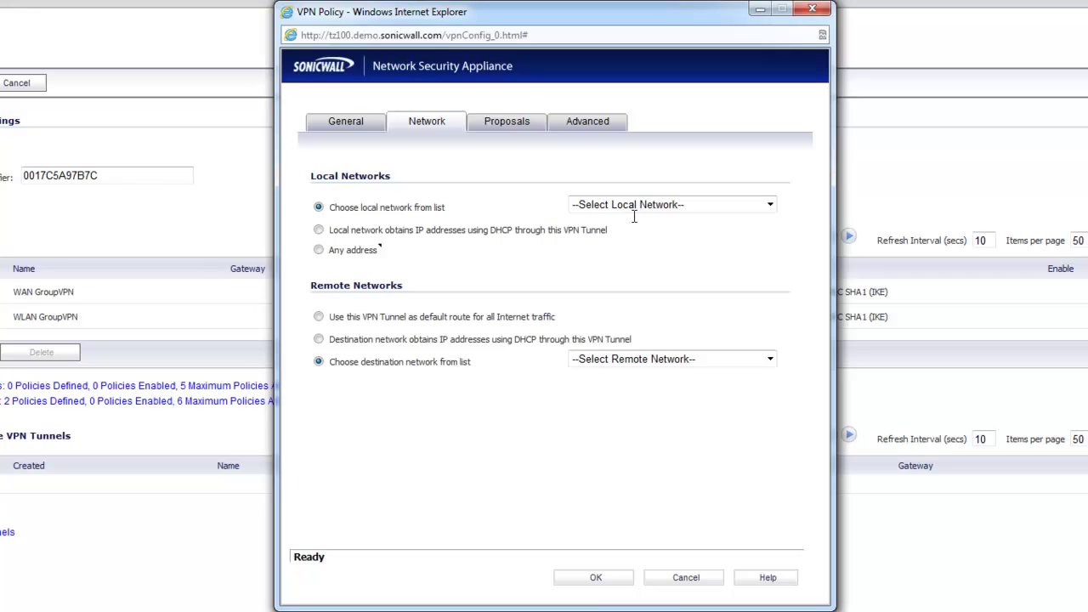
pyautogui.click(634, 206)
pyautogui.scroll(-10, 651, 382)
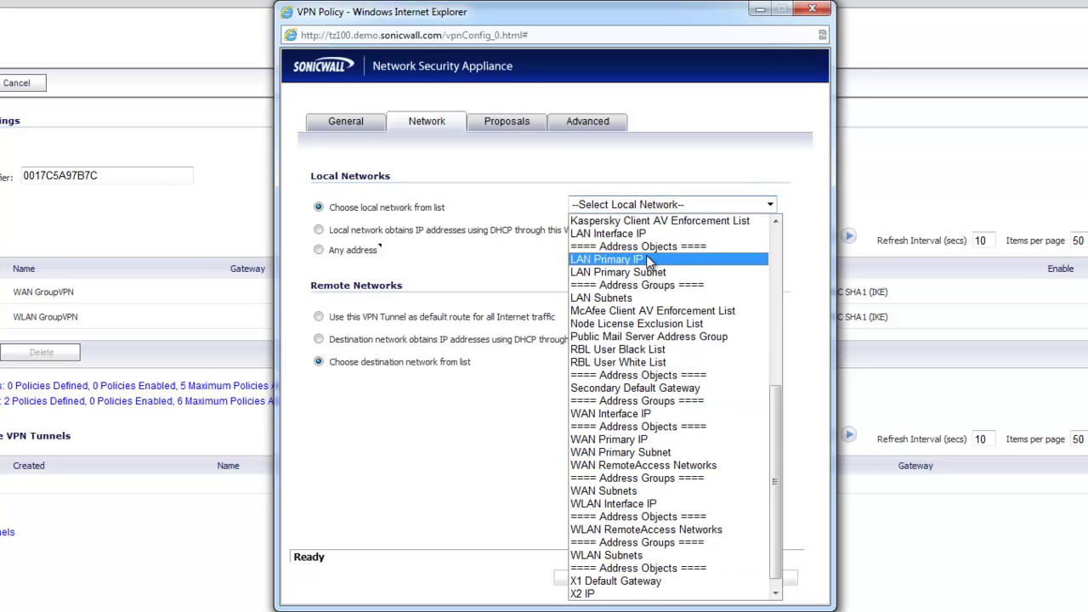
pyautogui.click(651, 297)
pyautogui.click(517, 125)
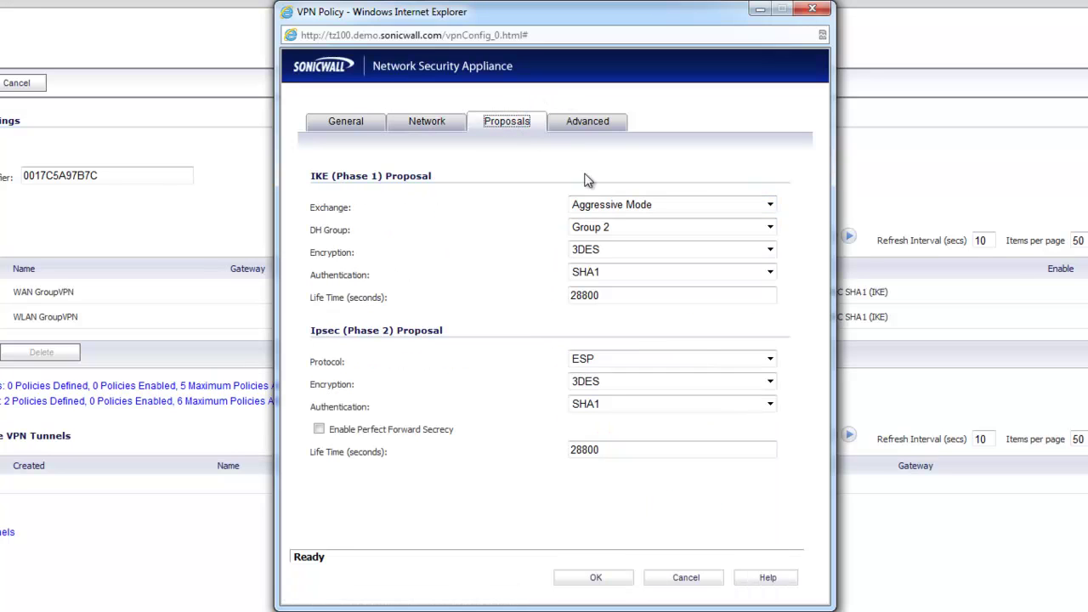
pyautogui.click(571, 123)
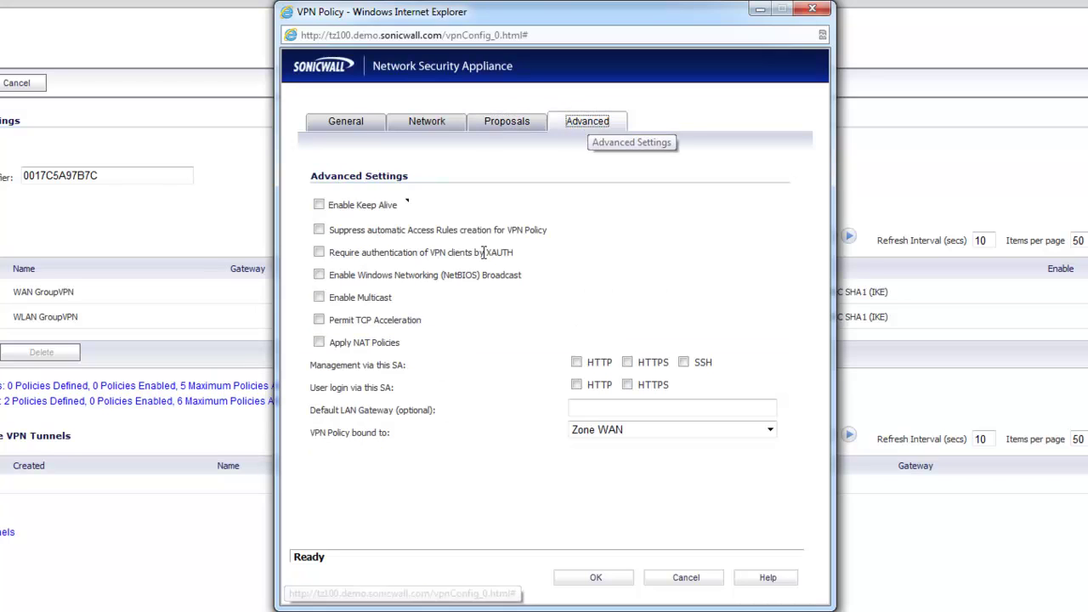
# Enable Keep Alive in the MainStore policy's Advanced settings
pyautogui.click(318, 204)
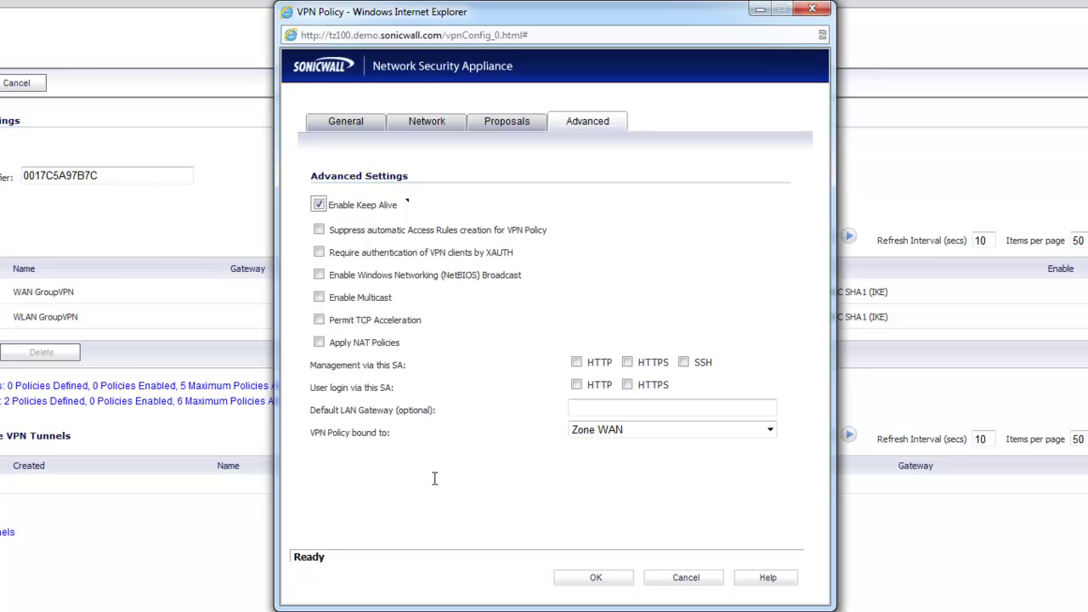
# Allow HTTP and SSH management through this VPN policy
pyautogui.click(434, 479)
pyautogui.click(575, 363)
pyautogui.click(682, 362)
# Clear stray text selections and cancel the MainStore policy without saving
pyautogui.moveTo(311, 366); pyautogui.dragTo(308, 366)
pyautogui.click(422, 369)
pyautogui.moveTo(409, 367); pyautogui.dragTo(310, 366)
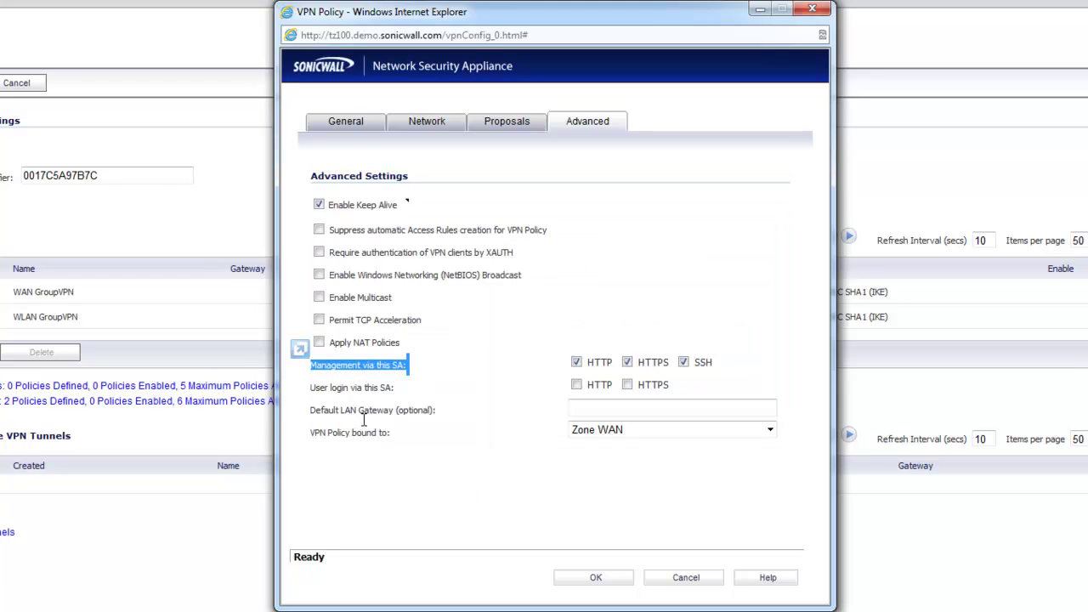
pyautogui.click(422, 511)
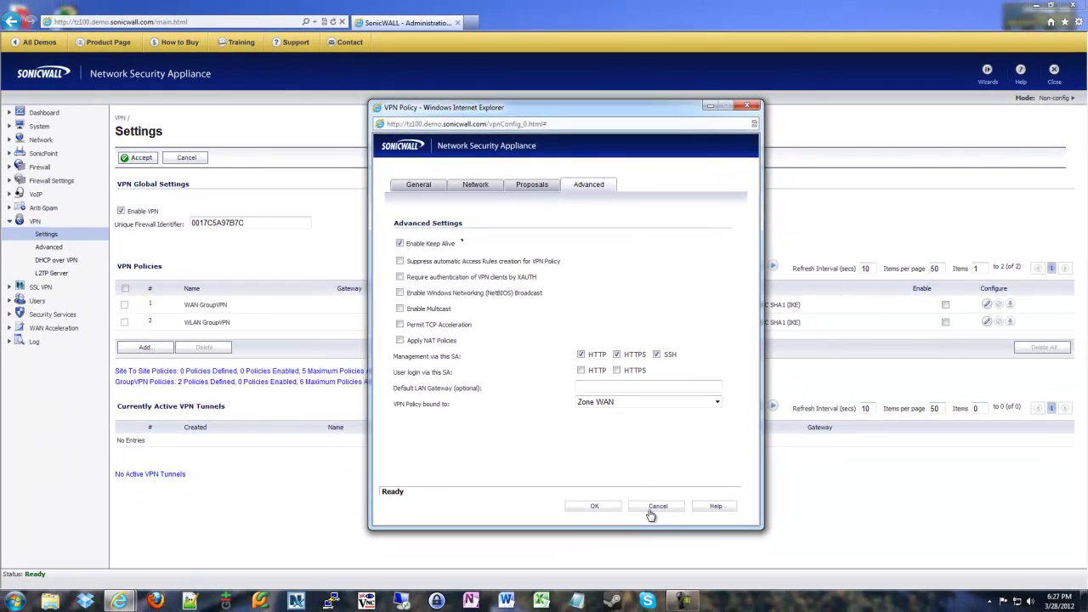
pyautogui.click(677, 580)
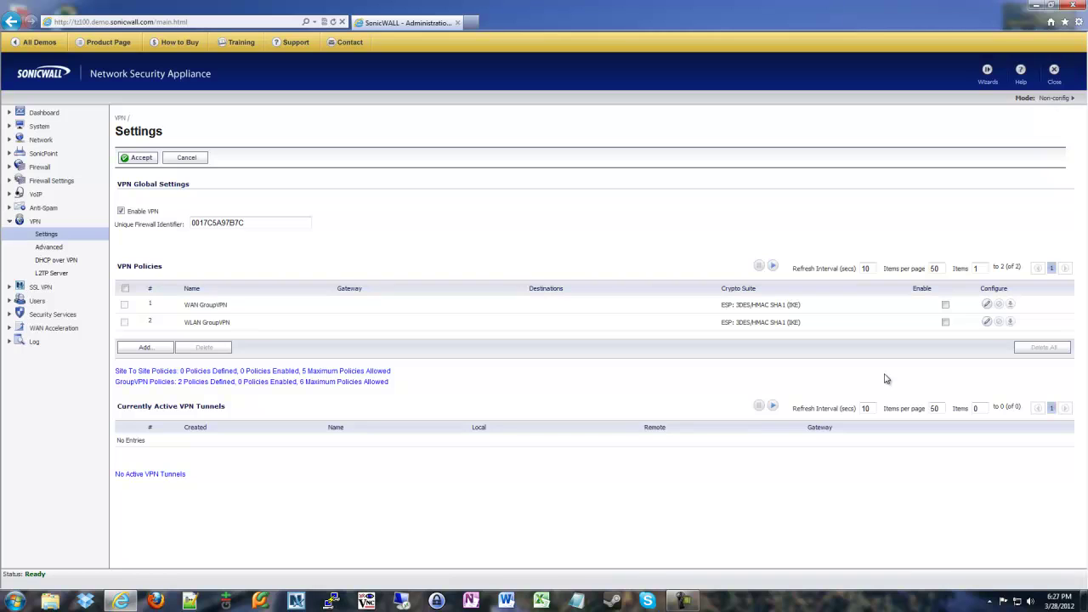
# Start a new VPN policy, tick NetBIOS Broadcast under Advanced, then cancel it unsaved
pyautogui.click(161, 349)
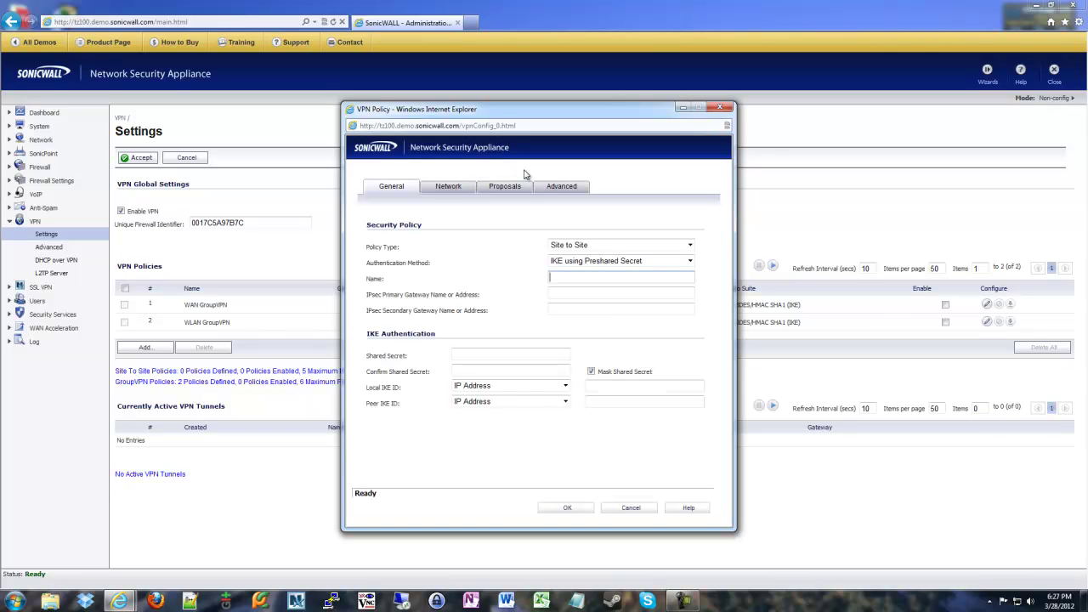
pyautogui.click(561, 186)
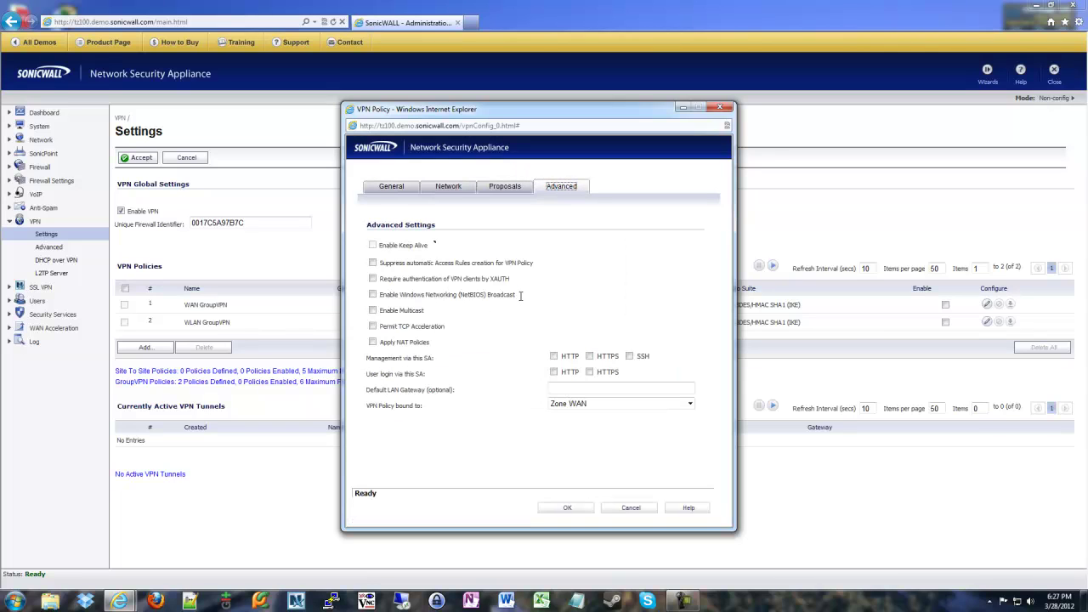
pyautogui.moveTo(520, 294); pyautogui.dragTo(375, 297)
pyautogui.click(372, 294)
pyautogui.click(629, 507)
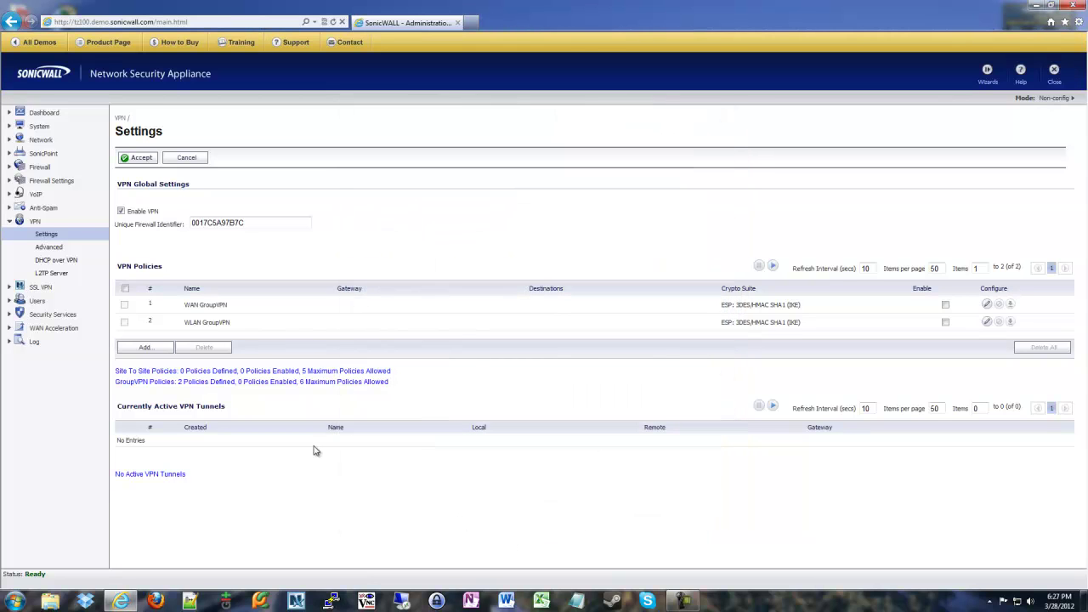